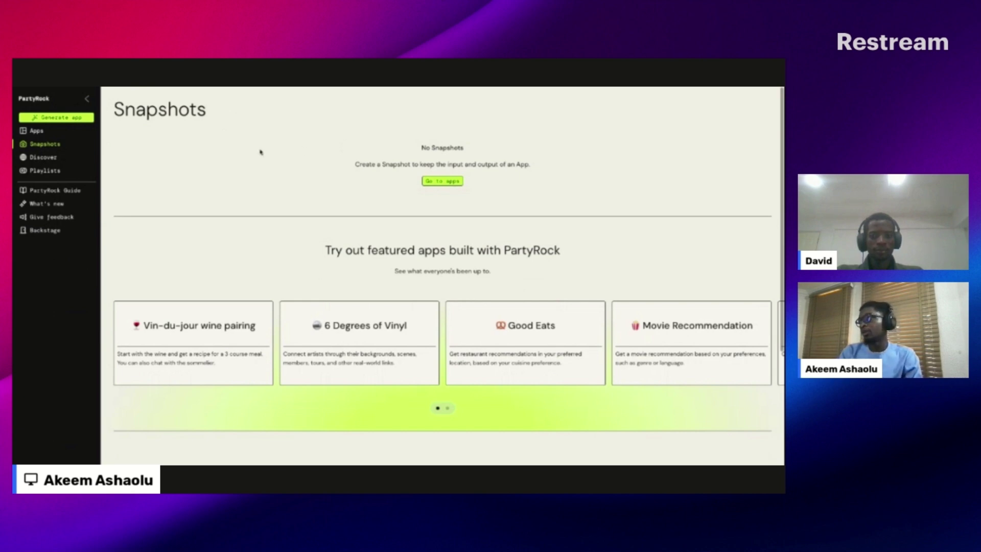
# Examine the Discover page's community apps, from the hackathon winners down to the Education section
pyautogui.click(48, 162)
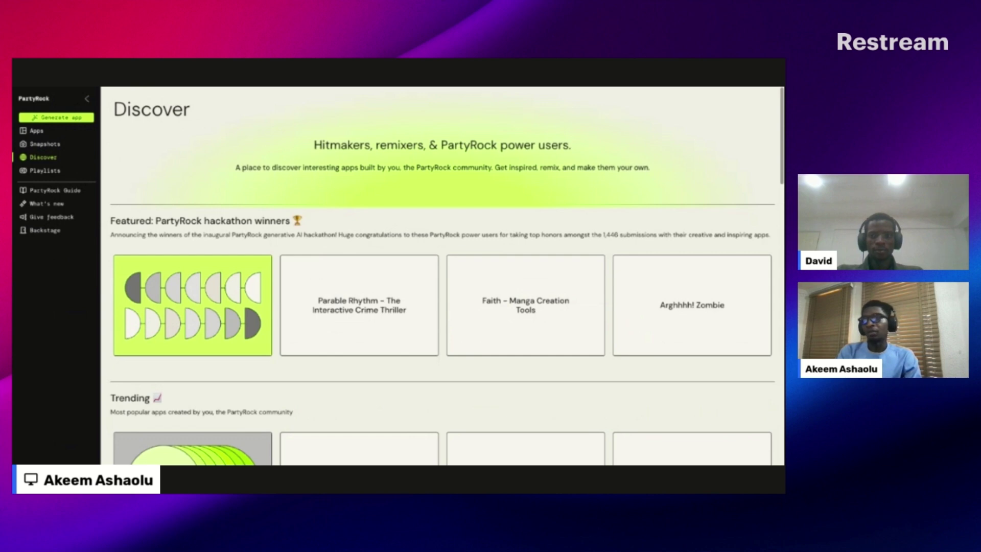
pyautogui.scroll(-2, 427, 265)
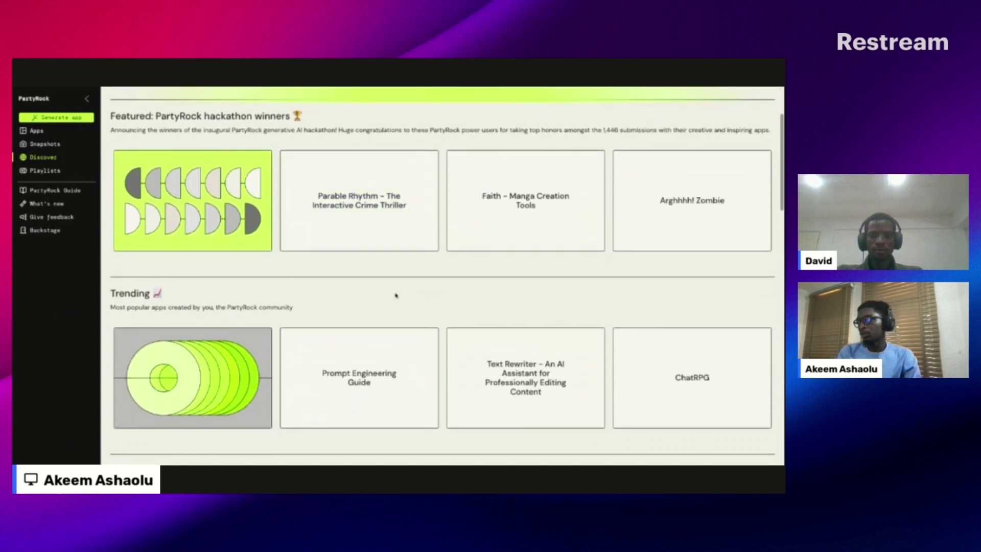
pyautogui.scroll(-1, 396, 294)
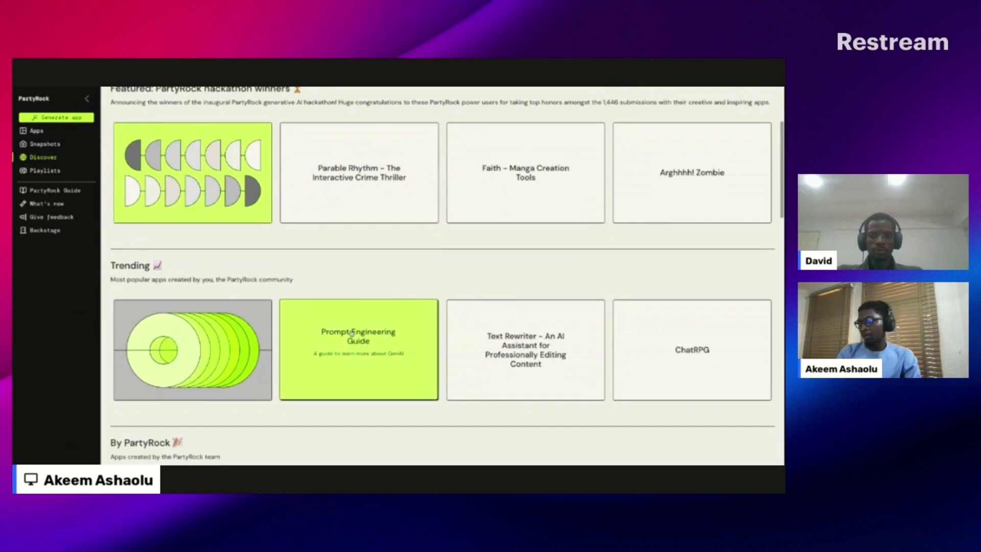
pyautogui.scroll(-3, 448, 344)
pyautogui.scroll(-1, 448, 348)
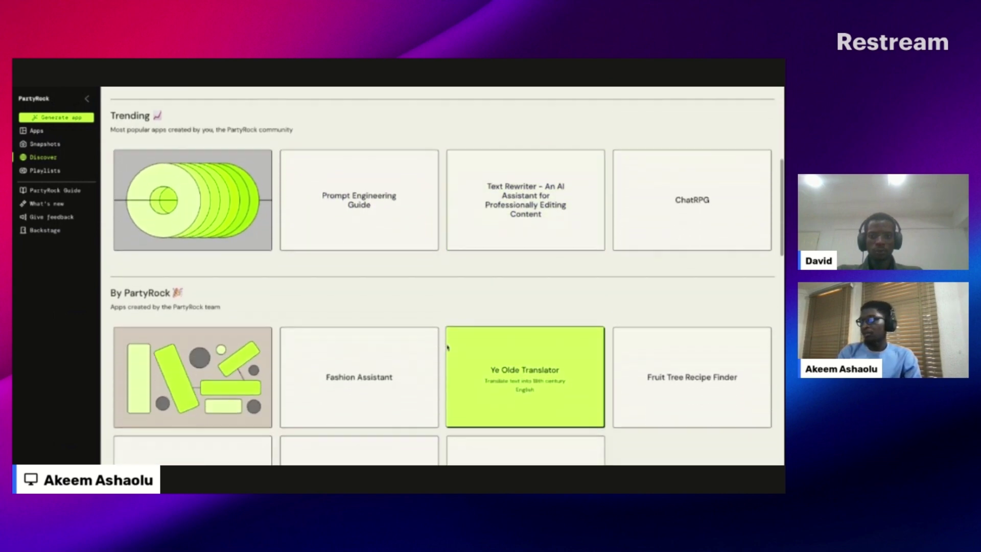
pyautogui.scroll(-3, 361, 356)
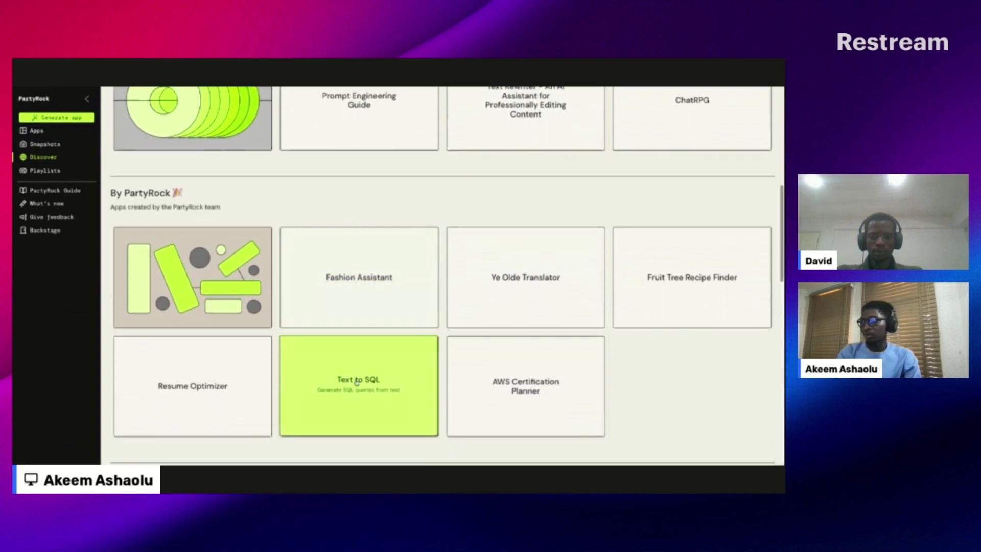
pyautogui.scroll(-3, 355, 371)
pyautogui.scroll(-7, 355, 371)
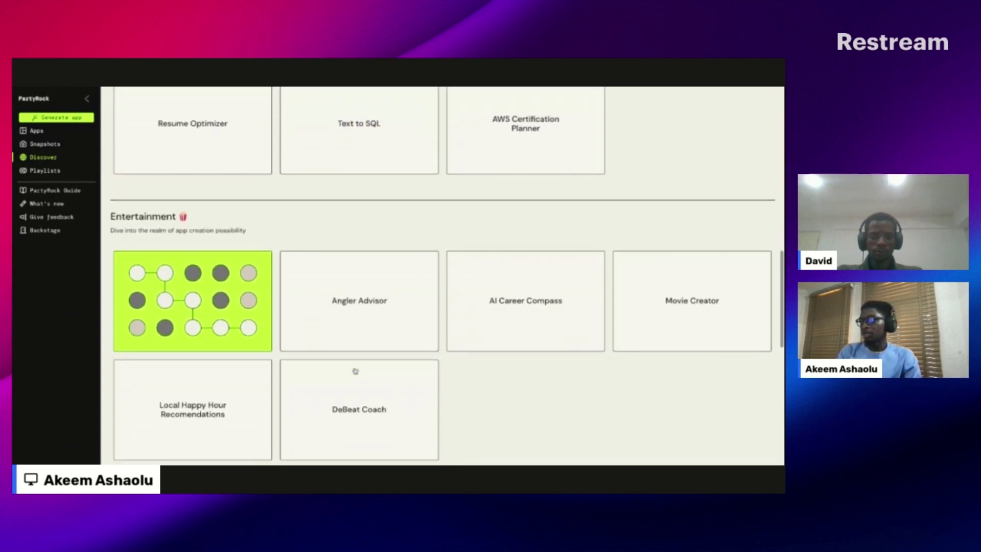
pyautogui.scroll(-4, 358, 371)
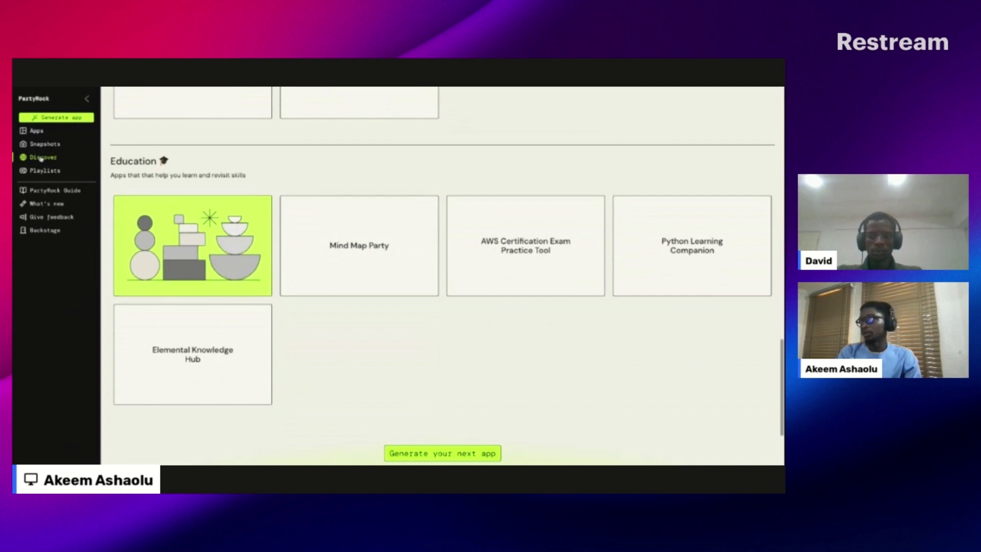
# Look over the Playlists, PartyRock Guide, What's New and Backstage pages and the feedback form, without submitting feedback
pyautogui.click(45, 172)
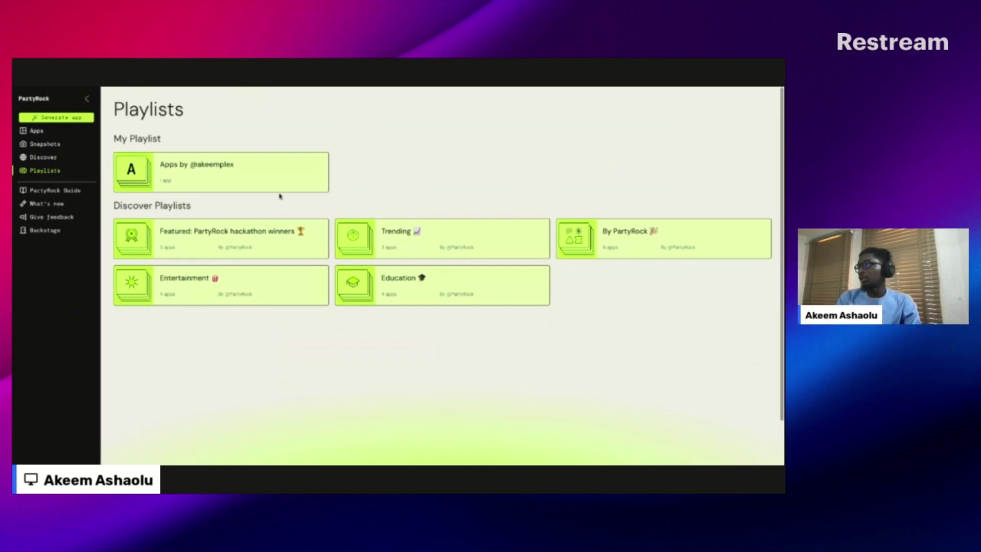
pyautogui.click(48, 191)
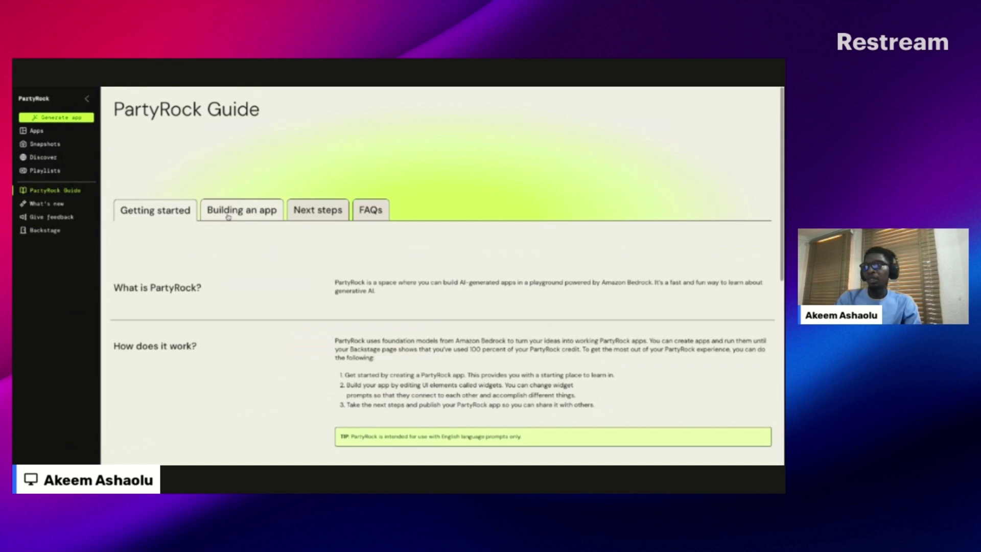
pyautogui.click(57, 204)
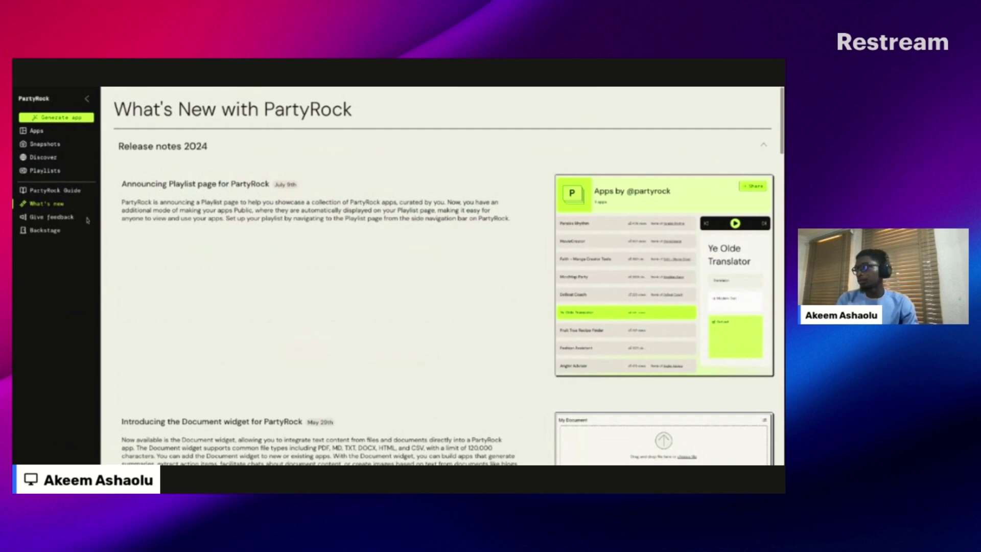
pyautogui.click(61, 219)
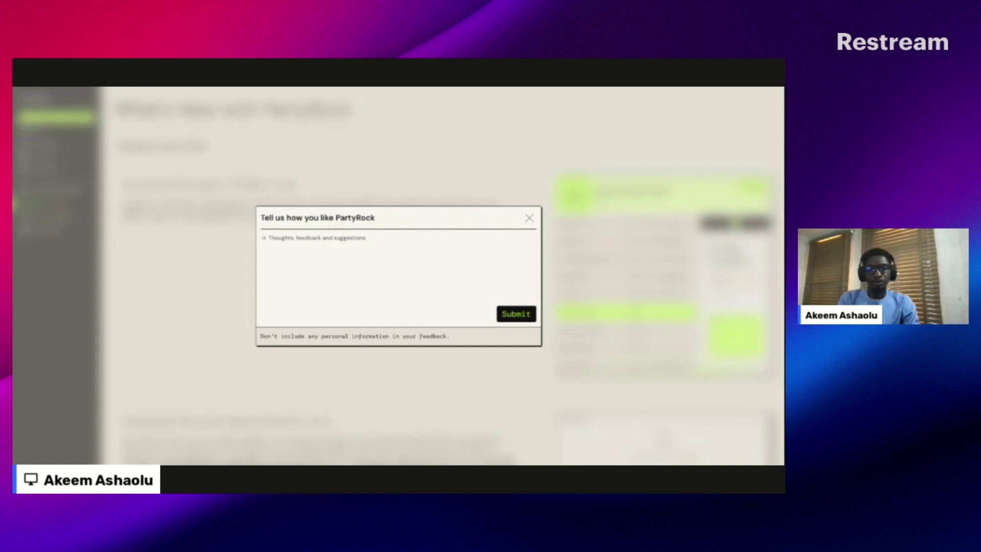
pyautogui.click(528, 220)
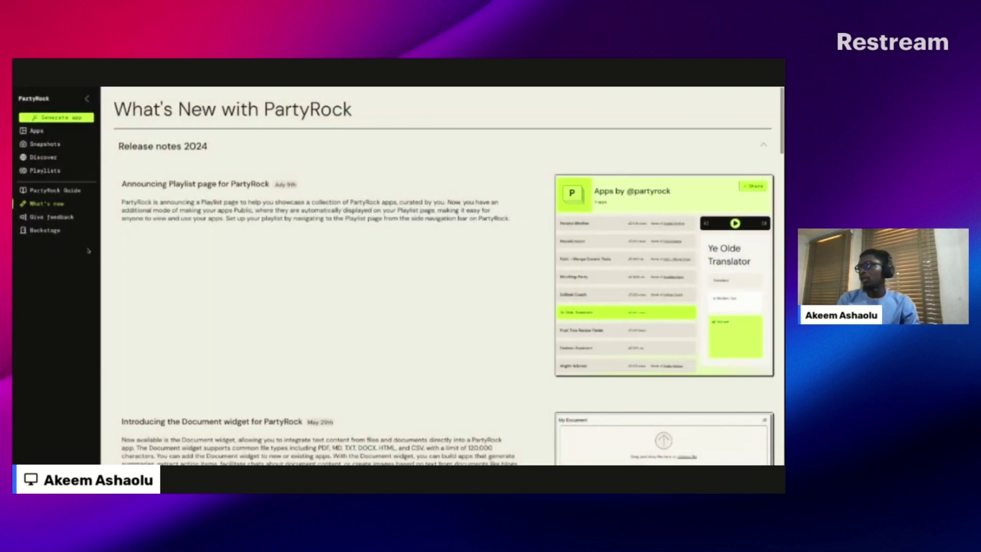
pyautogui.click(46, 230)
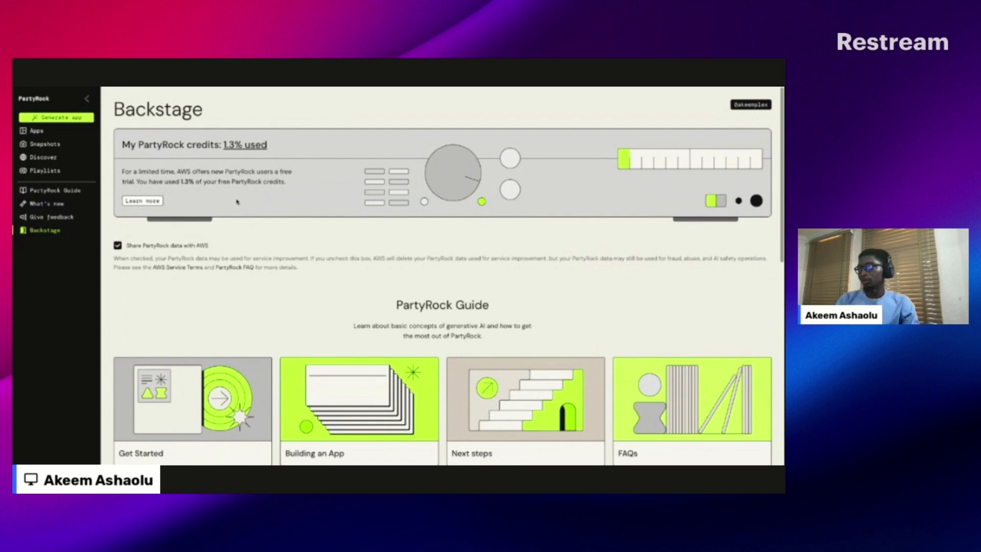
# Generate a chatbot app that lets users upload contracts, policy documents, reports or research papers and analyses and extracts key information based on user prompts
pyautogui.click(51, 131)
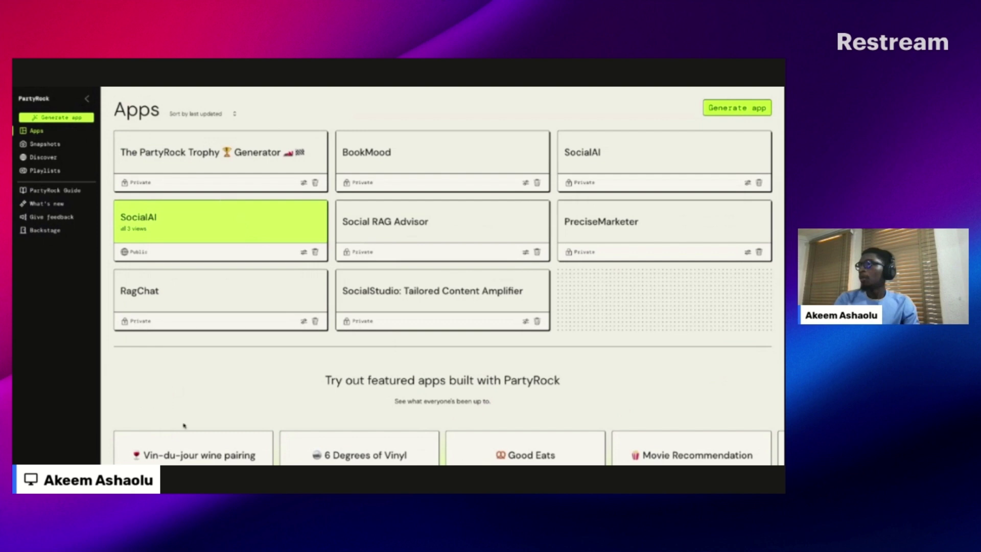
pyautogui.click(52, 120)
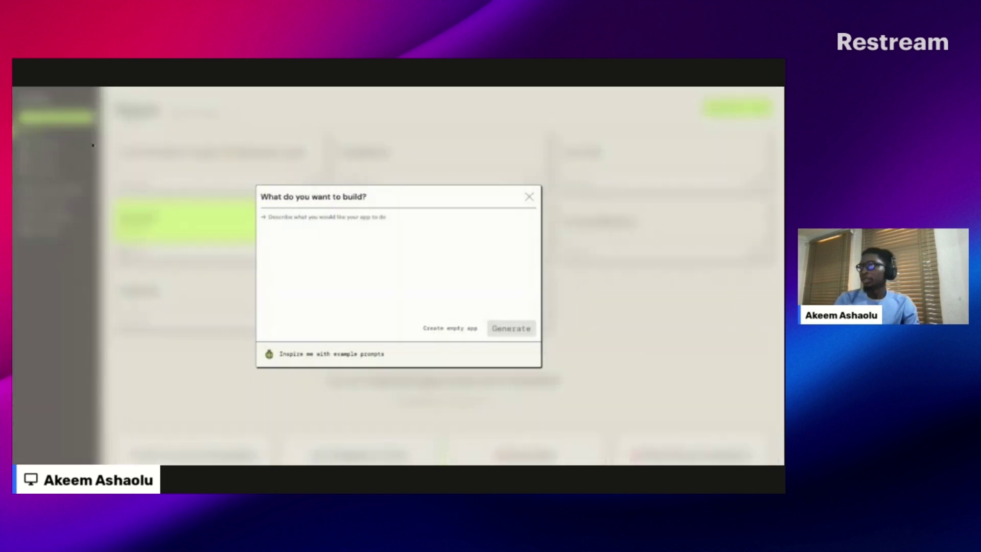
pyautogui.click(307, 220)
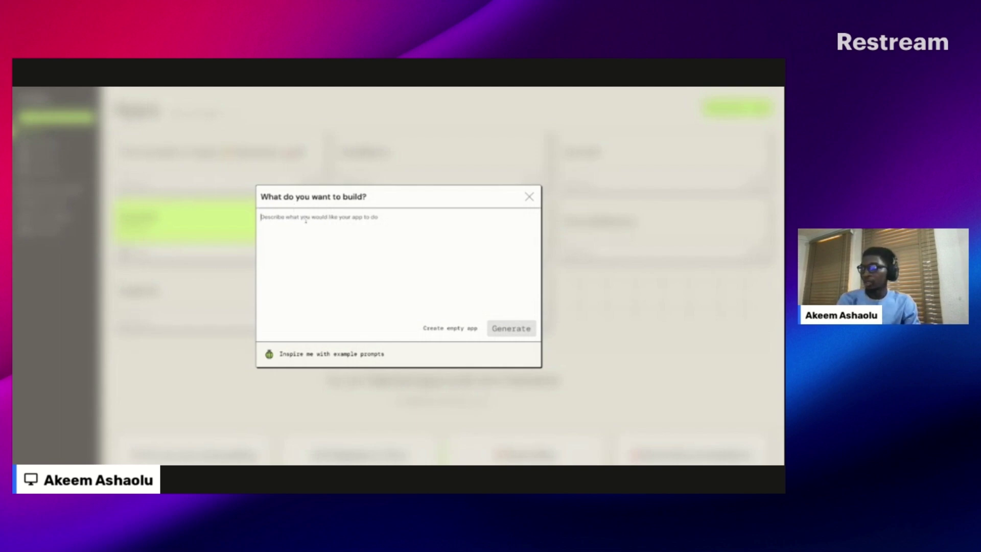
pyautogui.write('I want to develop a chatbot application that allows users to upload various documents, such as contracts, policy documents, reports, or research papers. The app should be able to analyse and extract key information from these documents based on user prompts.')
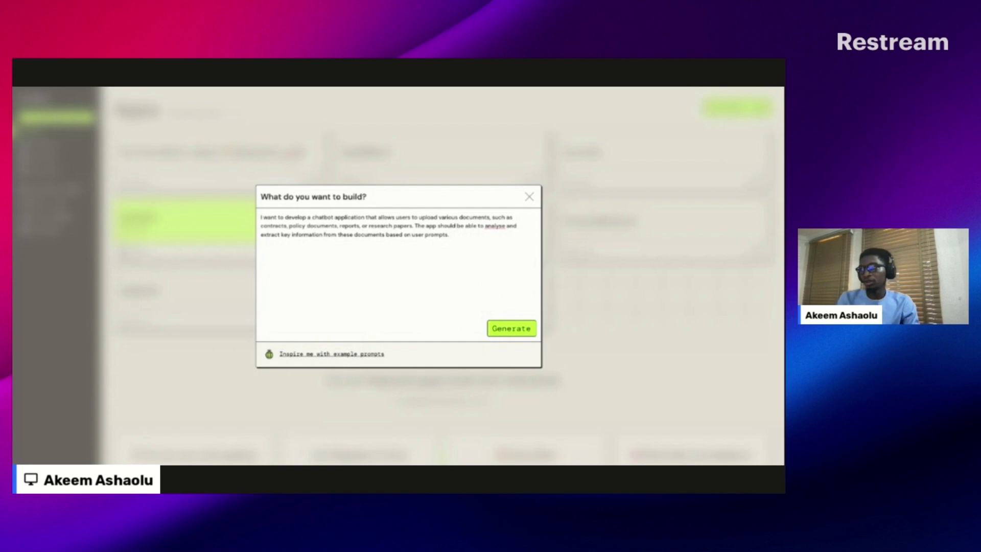
pyautogui.click(365, 354)
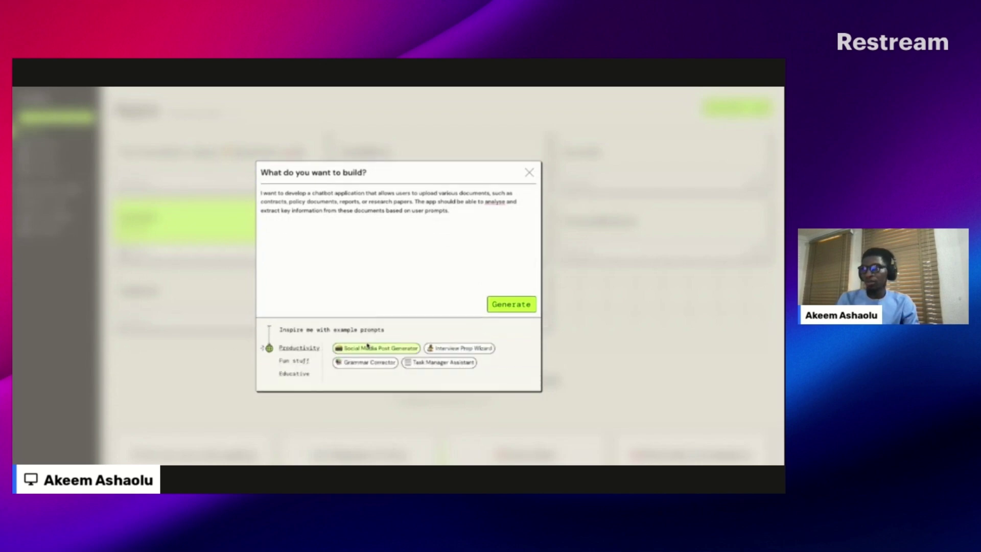
pyautogui.click(313, 332)
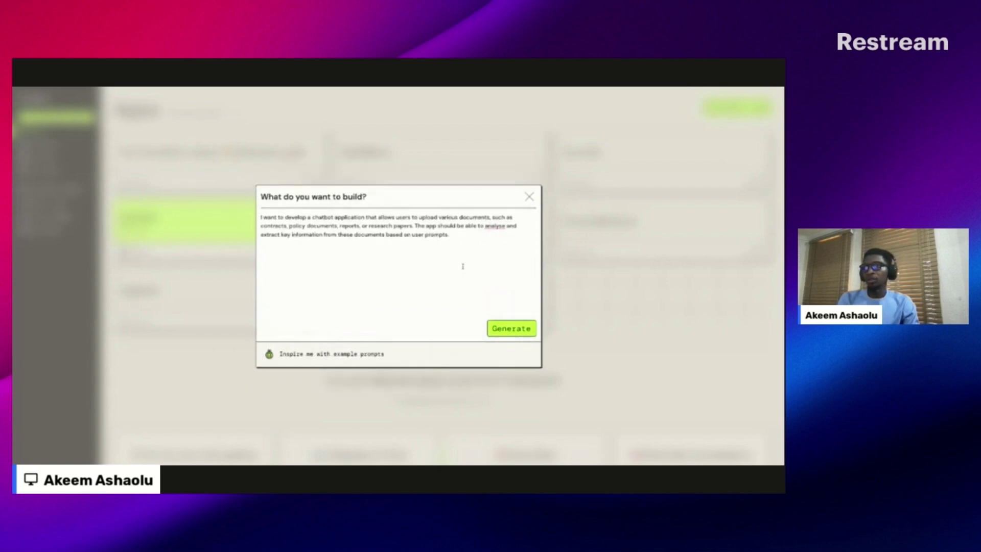
pyautogui.click(509, 330)
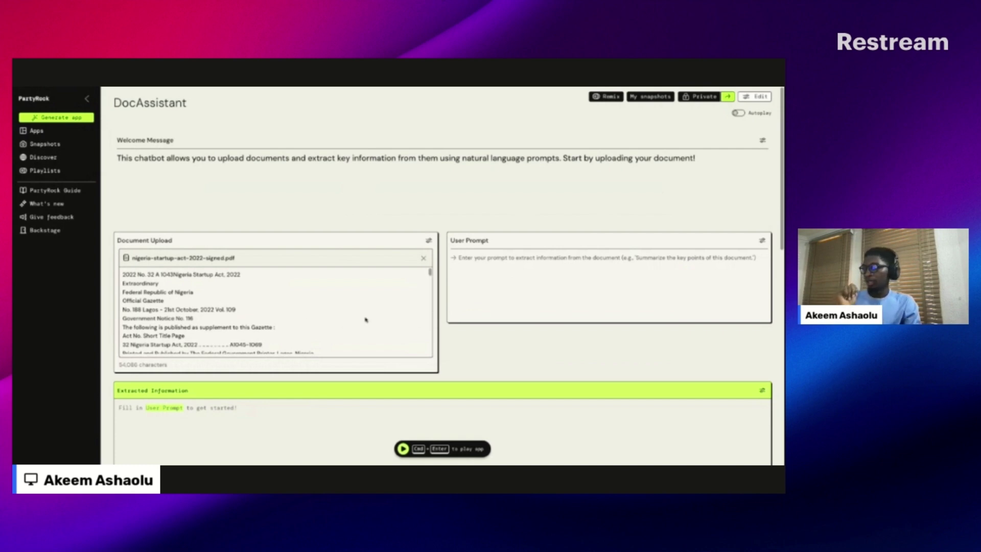
# Review the uploaded PDF's extracted text and look at the DocAssistant app in edit mode, leaving its widgets as they are
pyautogui.scroll(-2, 278, 320)
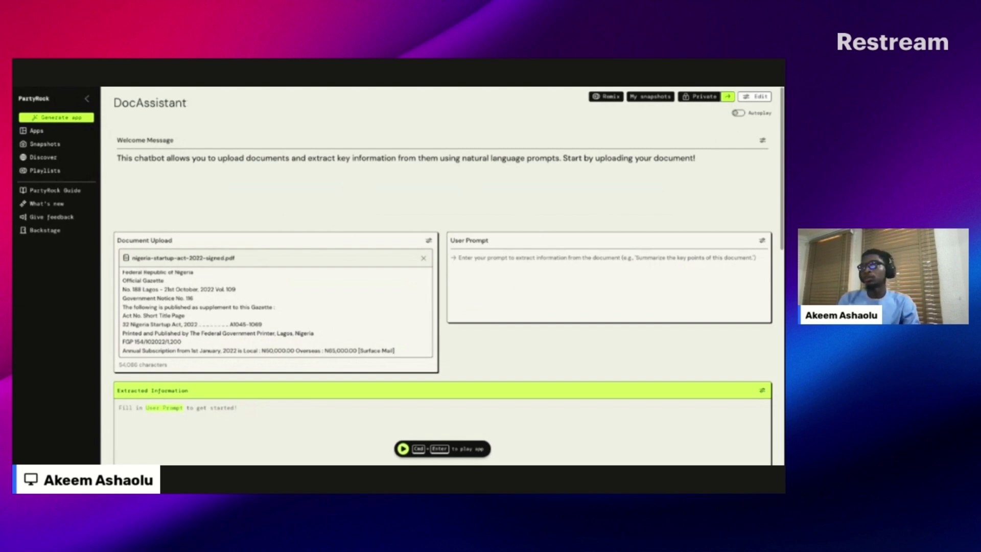
pyautogui.click(758, 98)
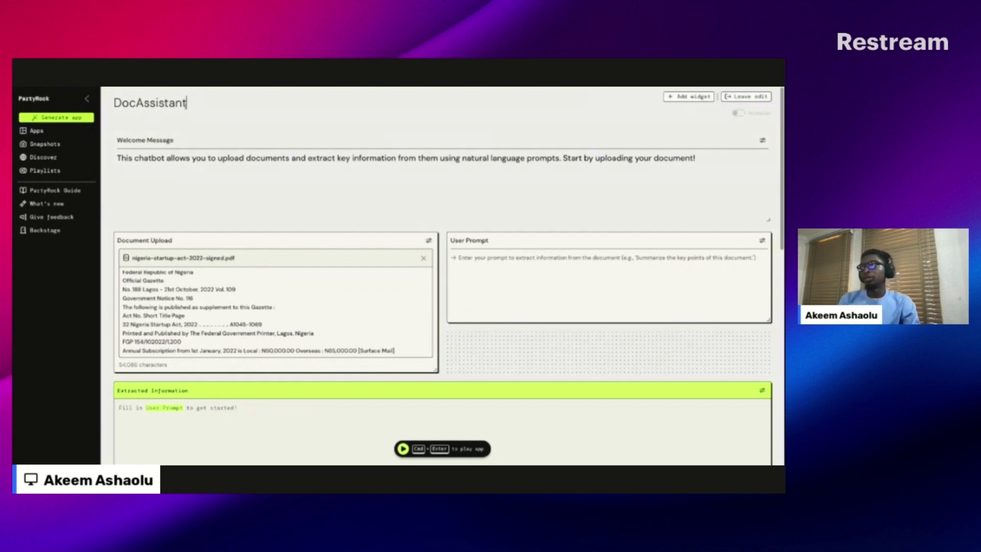
pyautogui.click(747, 96)
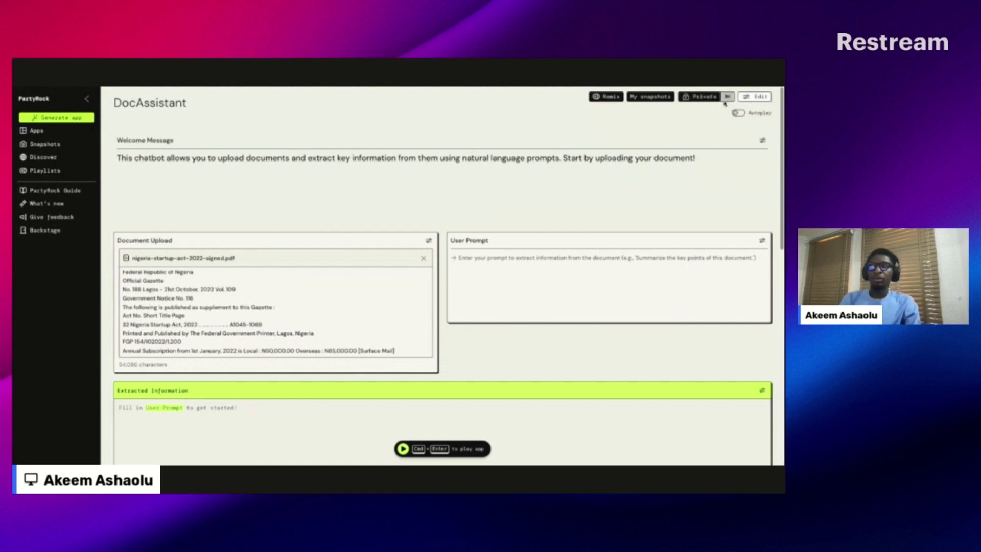
# Make the DocAssistant app public and close its sharing settings
pyautogui.click(710, 98)
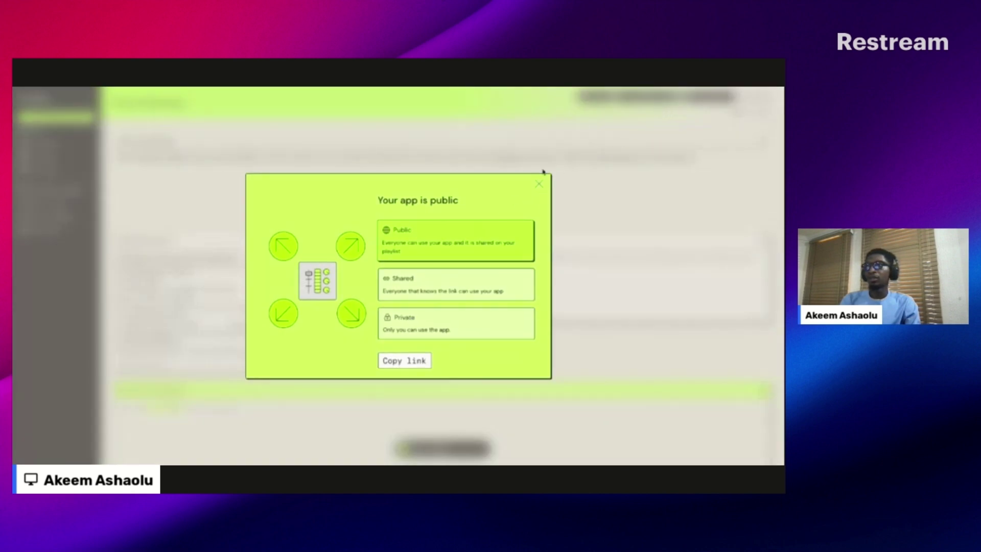
pyautogui.click(539, 184)
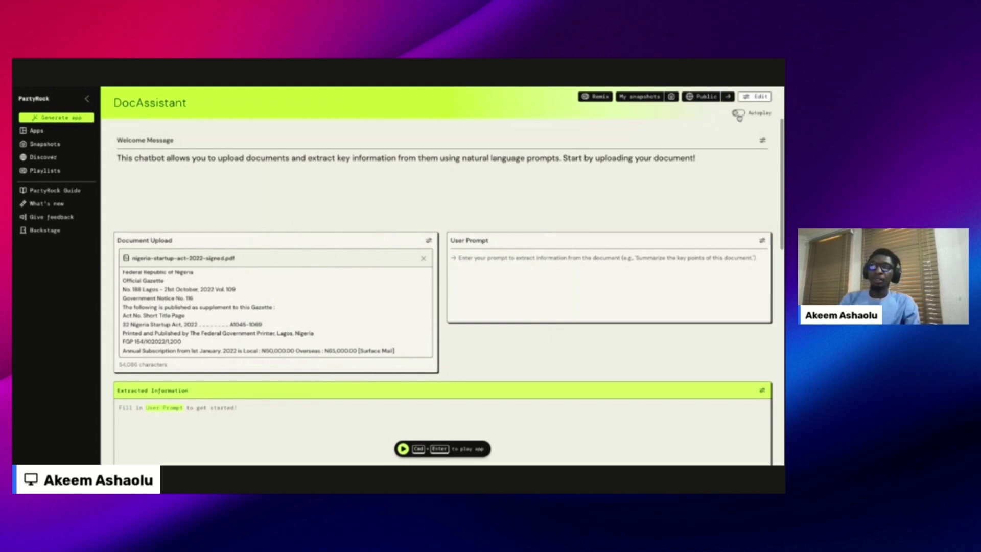
# Switch Autoplay on for the DocAssistant app and back off again
pyautogui.click(738, 113)
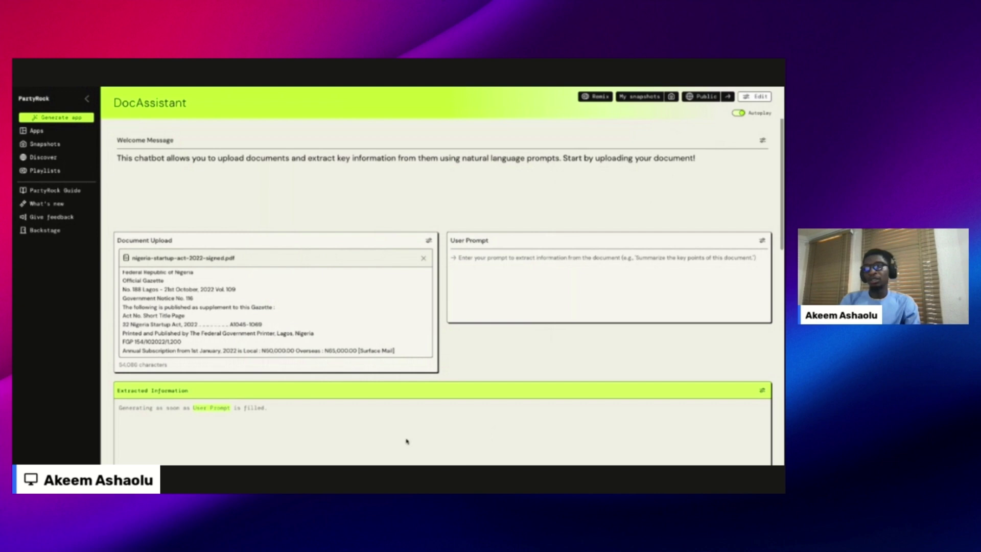
pyautogui.click(739, 113)
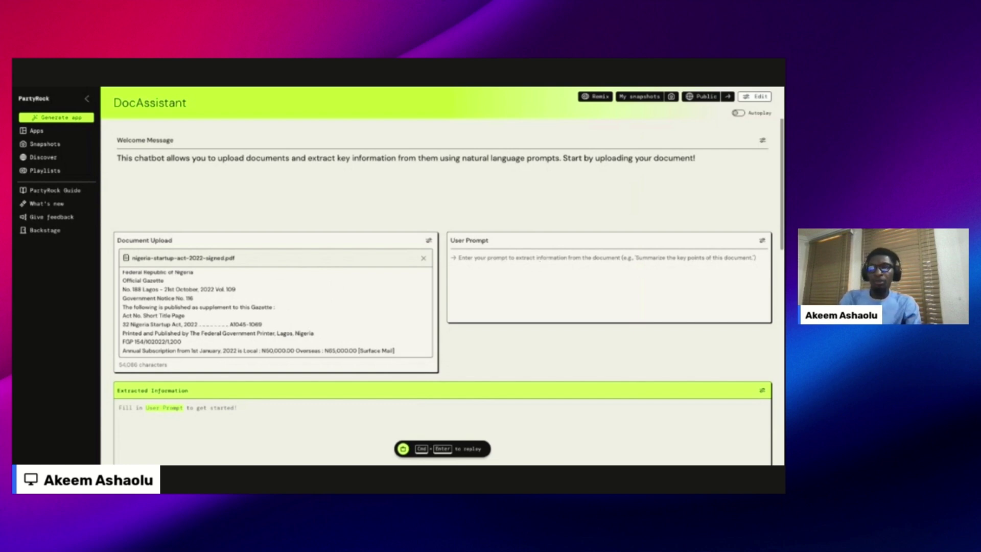
# Look over the app's Document Upload, User Prompt, Extracted Information and Ask for Clarification widgets
pyautogui.scroll(-2, 443, 276)
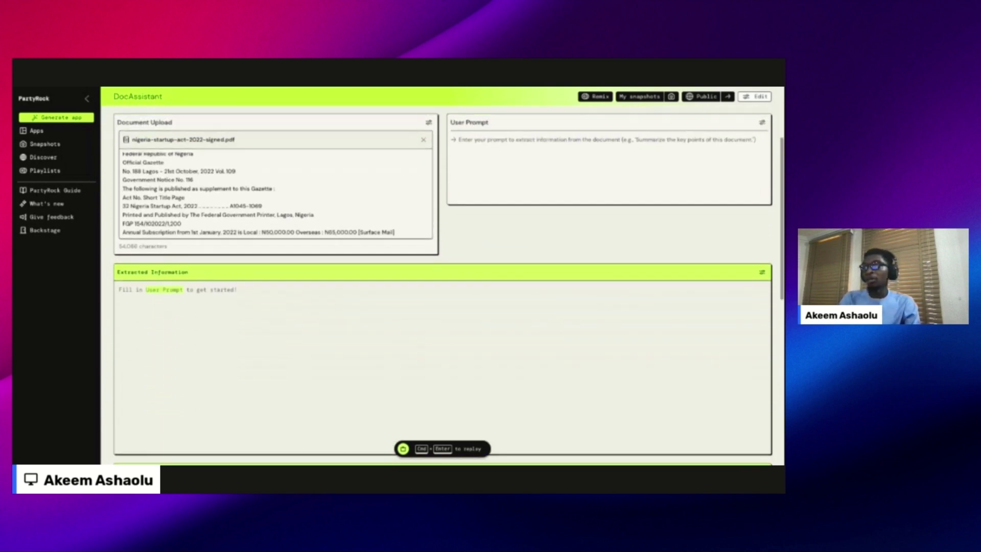
pyautogui.scroll(-1, 499, 274)
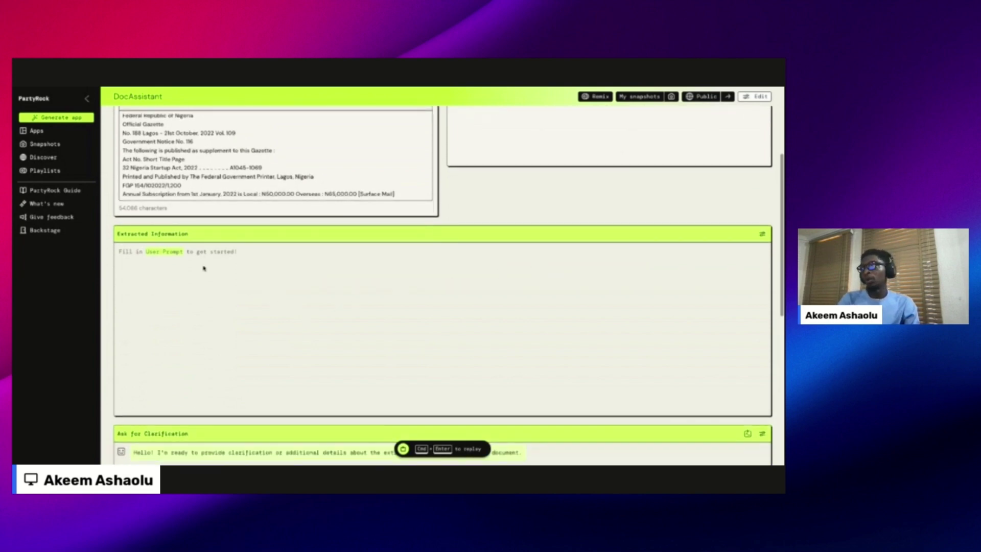
pyautogui.scroll(2, 416, 272)
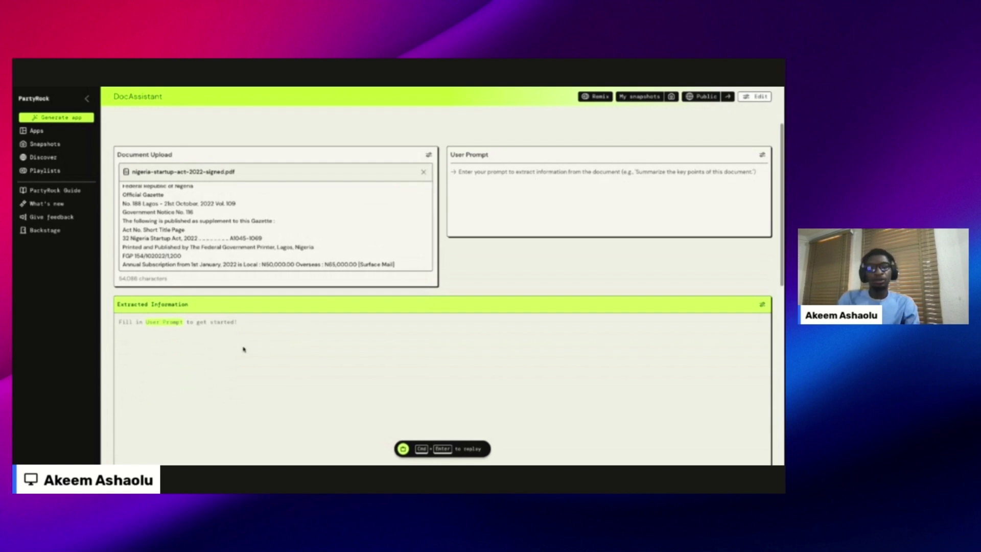
pyautogui.scroll(-2, 241, 336)
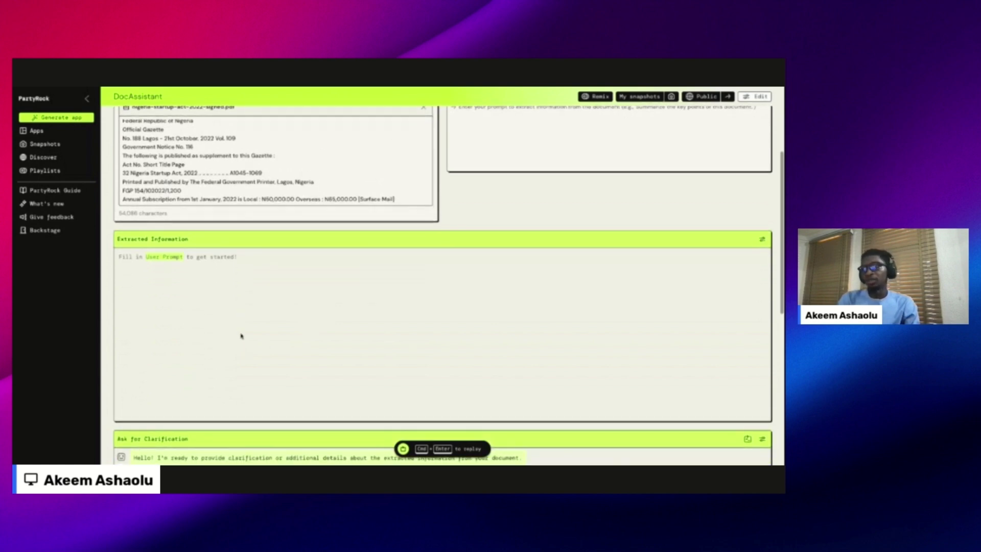
pyautogui.scroll(-8, 241, 336)
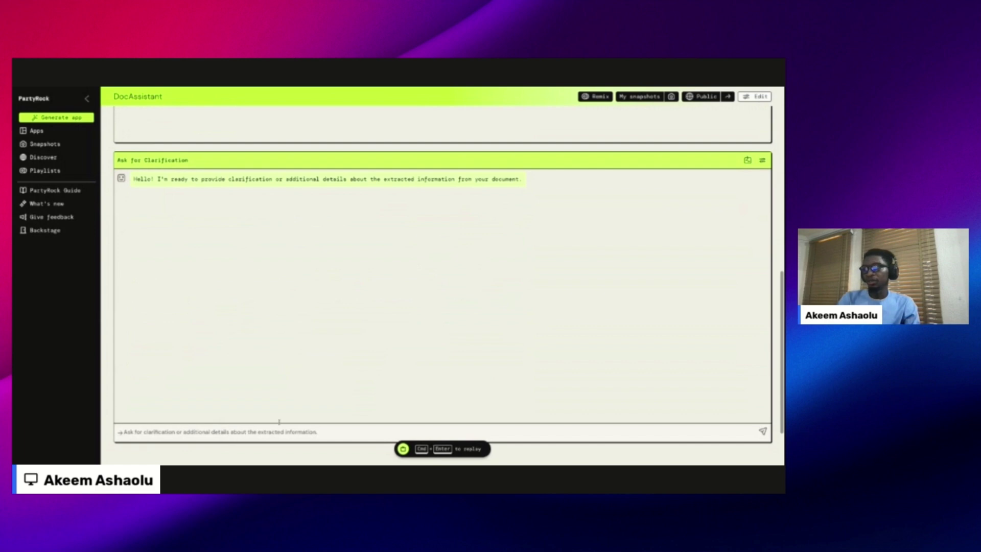
pyautogui.scroll(10, 340, 310)
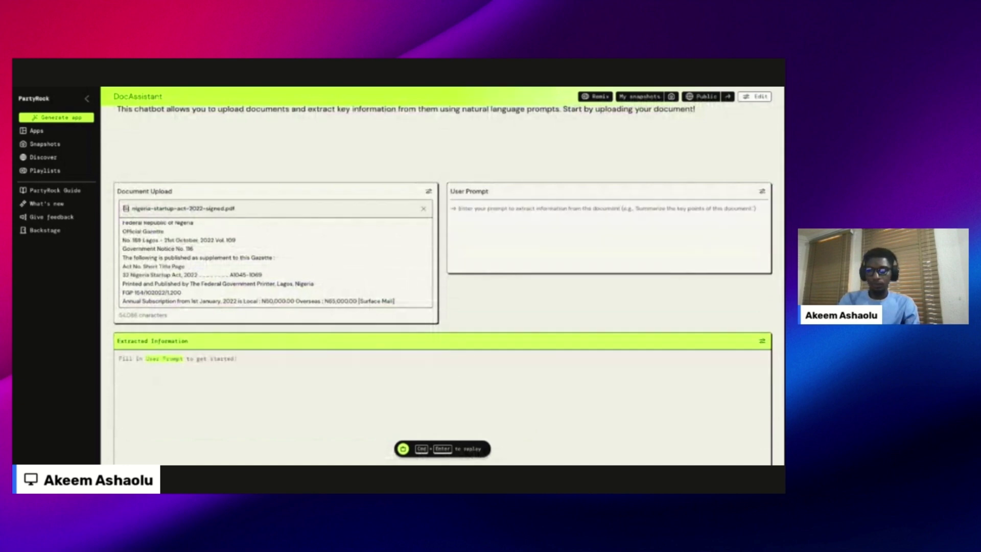
# Enter the user prompt "Summarize the key point in this document" and run the app on the uploaded PDF
pyautogui.click(451, 209)
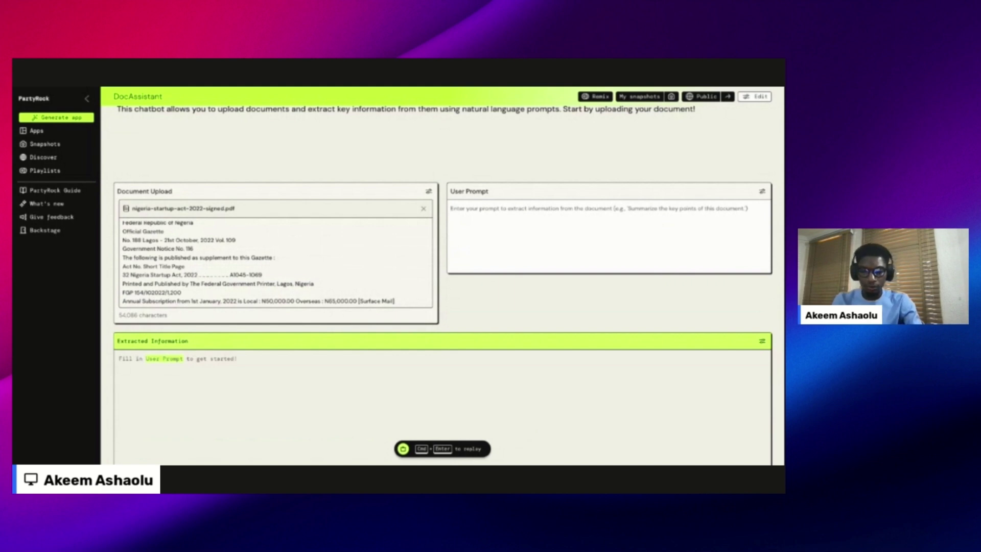
pyautogui.write('Summarize')
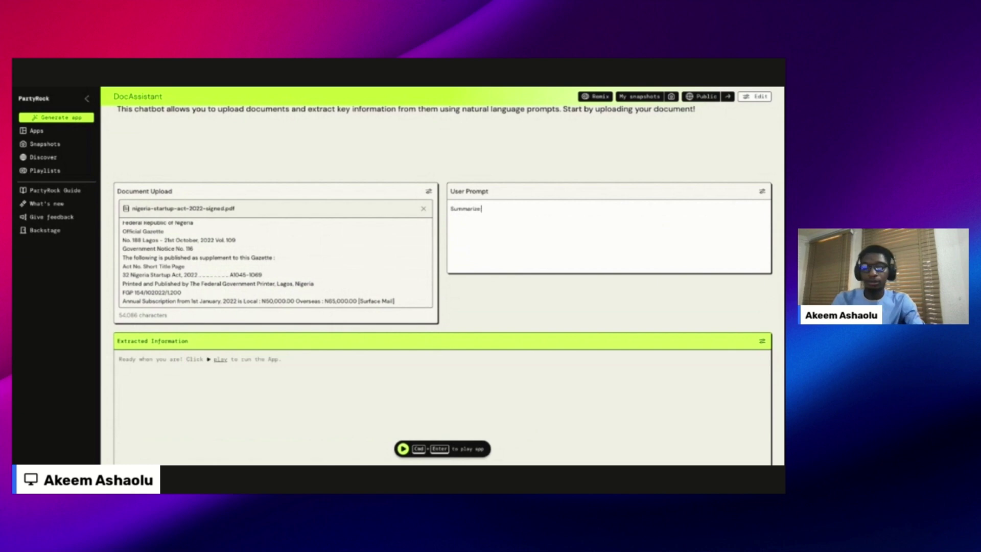
pyautogui.write(' the ke')
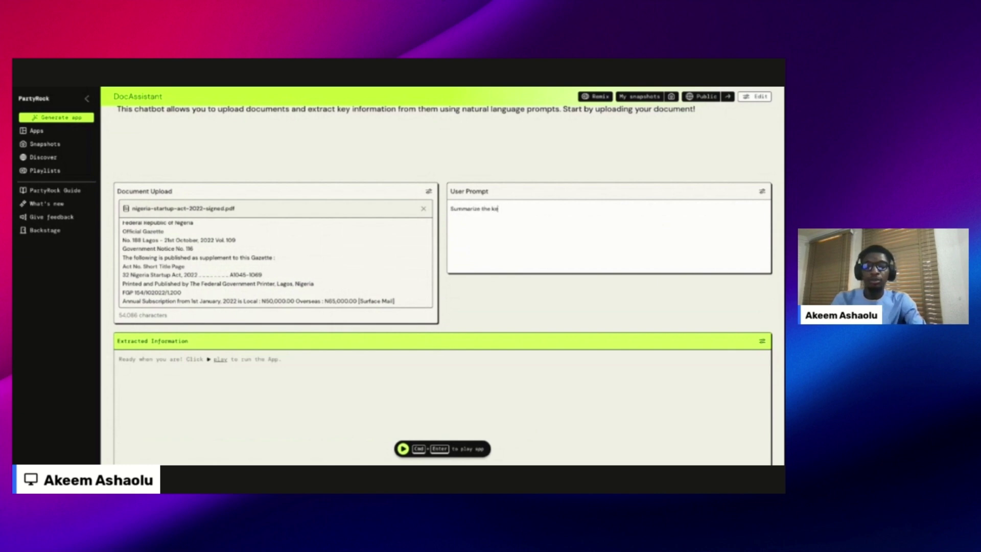
pyautogui.write('y point i')
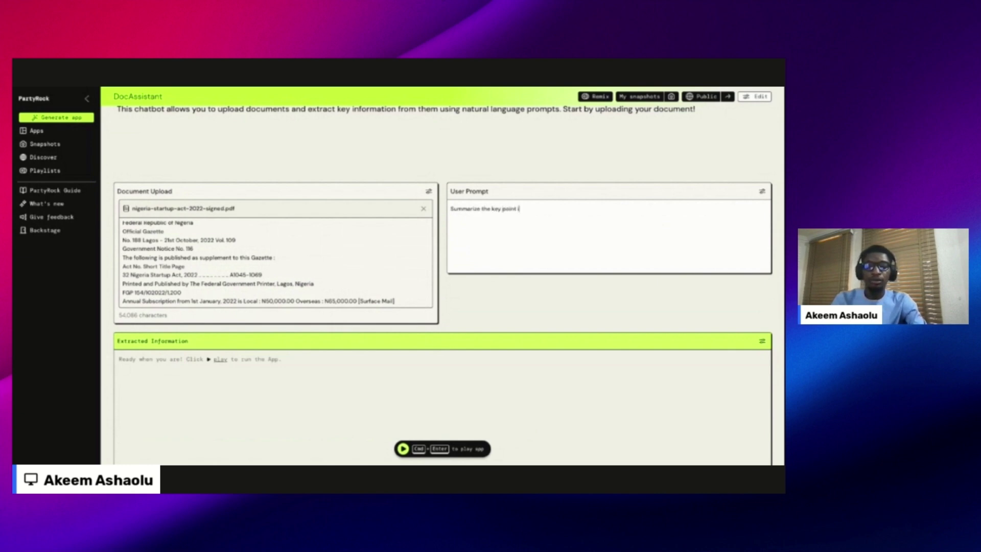
pyautogui.write('n this document')
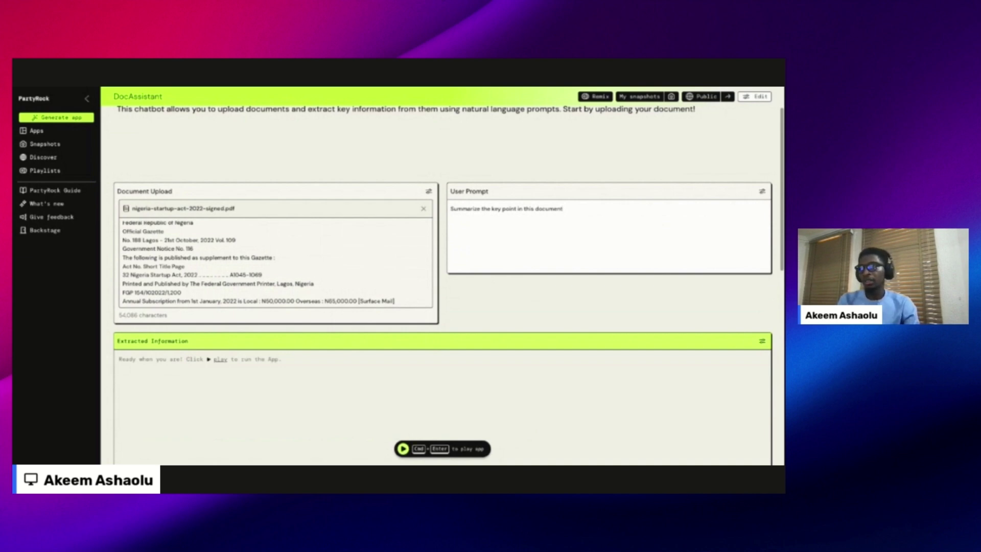
pyautogui.click(403, 449)
# Read through the generated key-point summary in the Extracted Information widget down to its closing paragraph
pyautogui.scroll(-2, 506, 312)
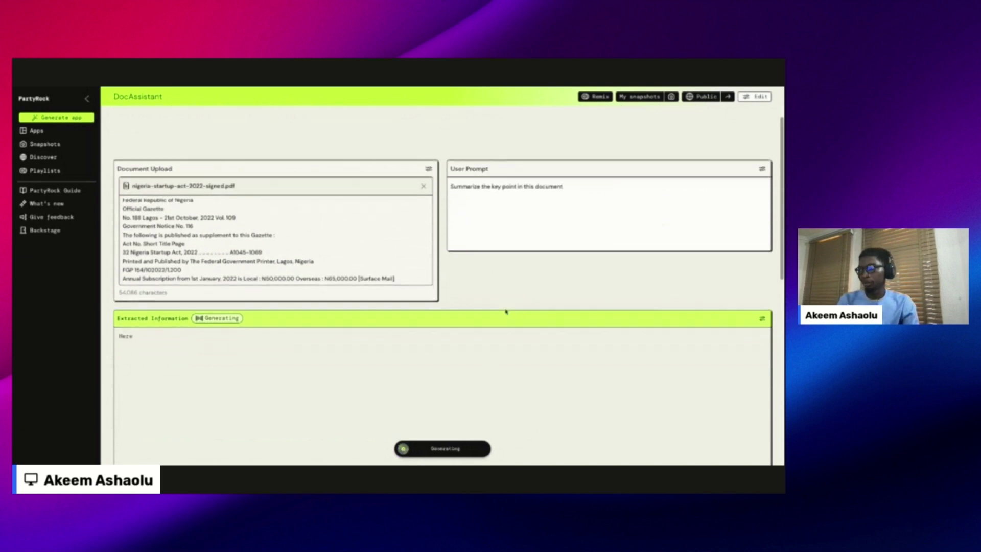
pyautogui.scroll(-3, 506, 312)
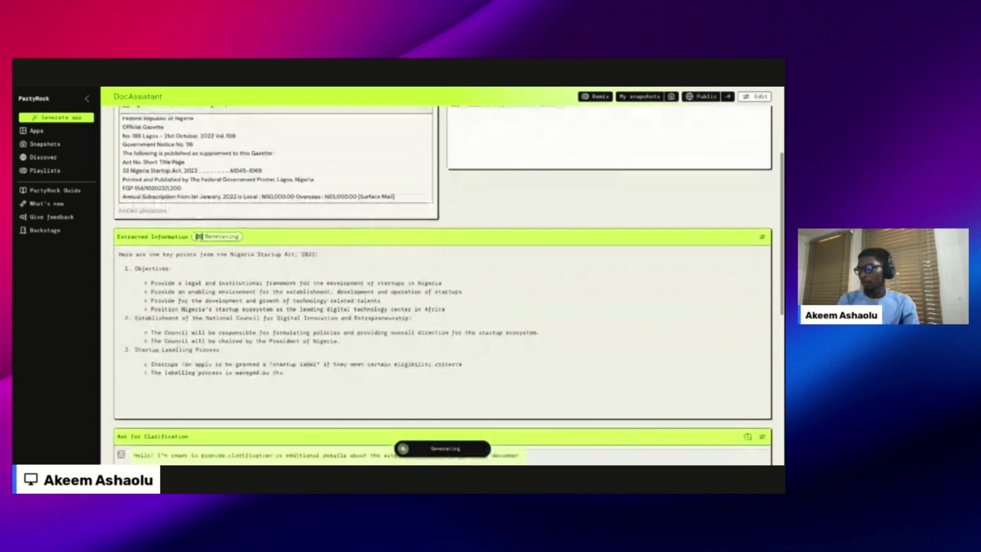
pyautogui.scroll(-1, 499, 311)
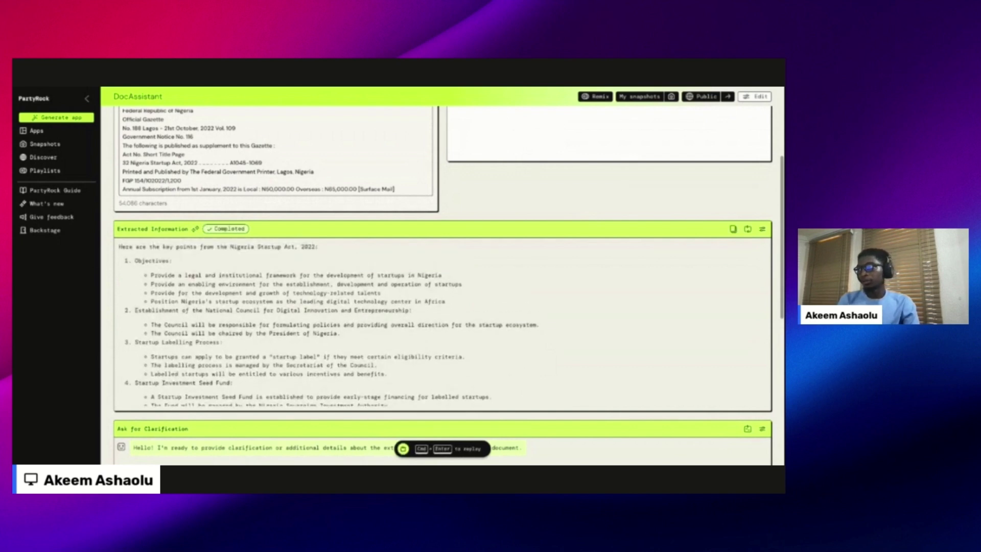
pyautogui.scroll(-6, 407, 310)
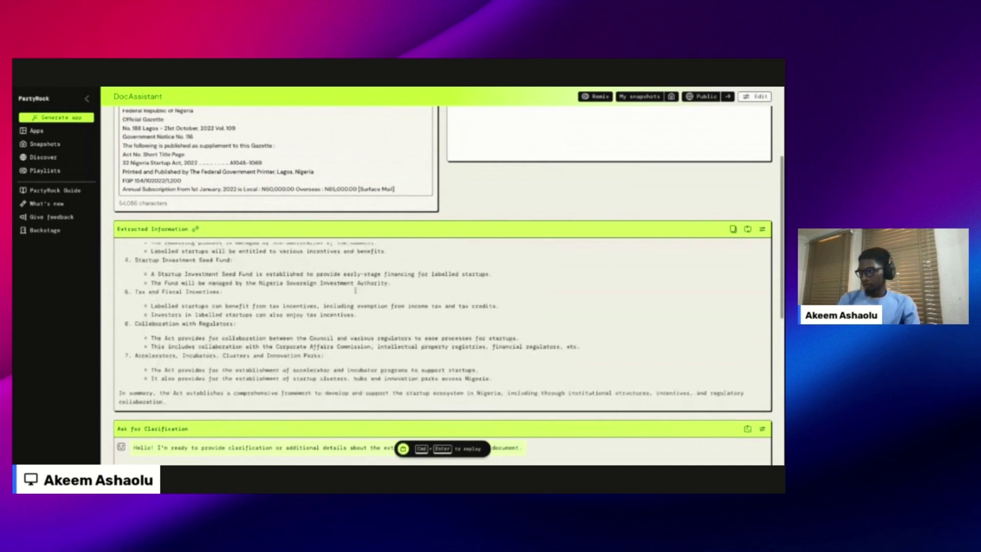
pyautogui.scroll(-3, 177, 289)
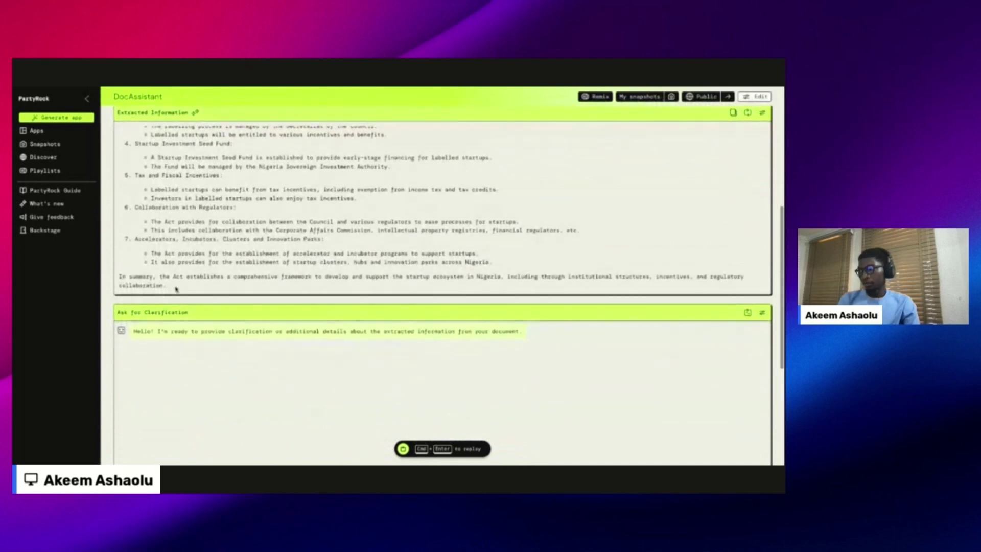
pyautogui.scroll(-1, 302, 275)
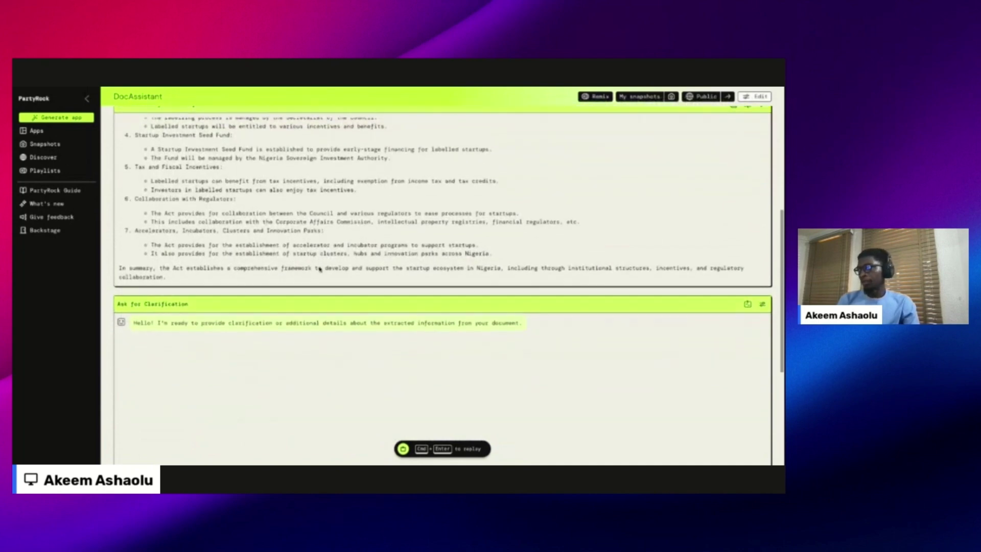
pyautogui.scroll(2, 320, 269)
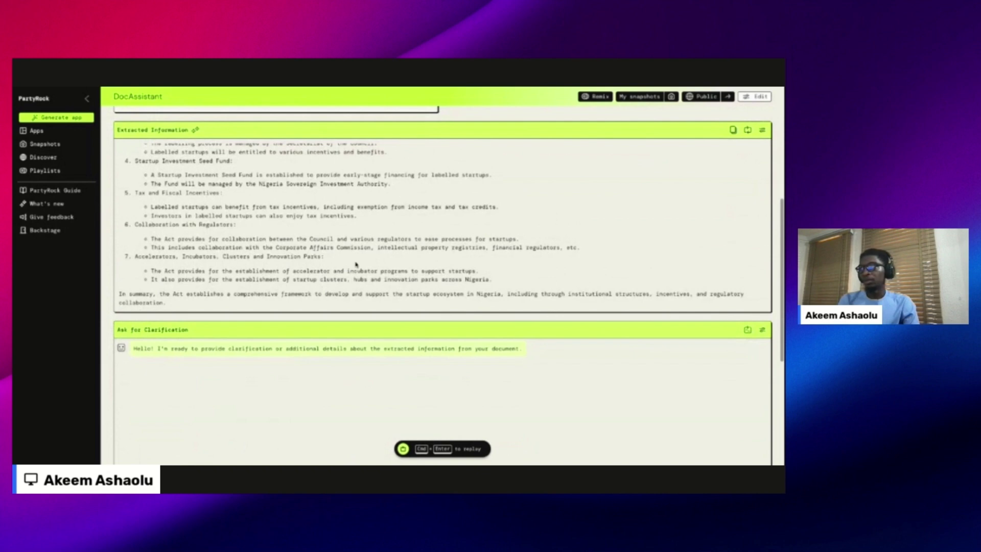
pyautogui.scroll(2, 357, 263)
pyautogui.scroll(-2, 385, 240)
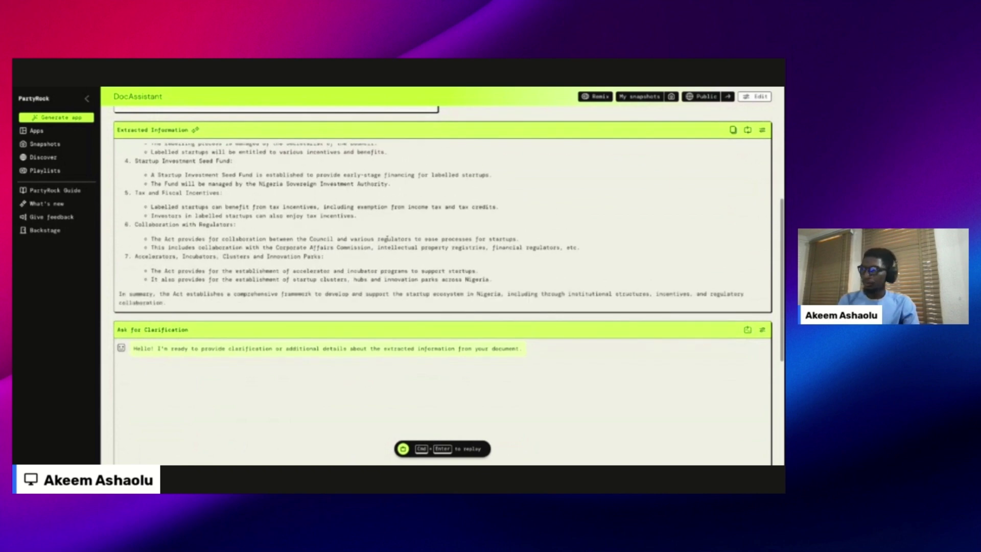
# Ask the clarification chat "I want to develop a startup company in Nigeria, how do i get started"
pyautogui.scroll(-5, 398, 309)
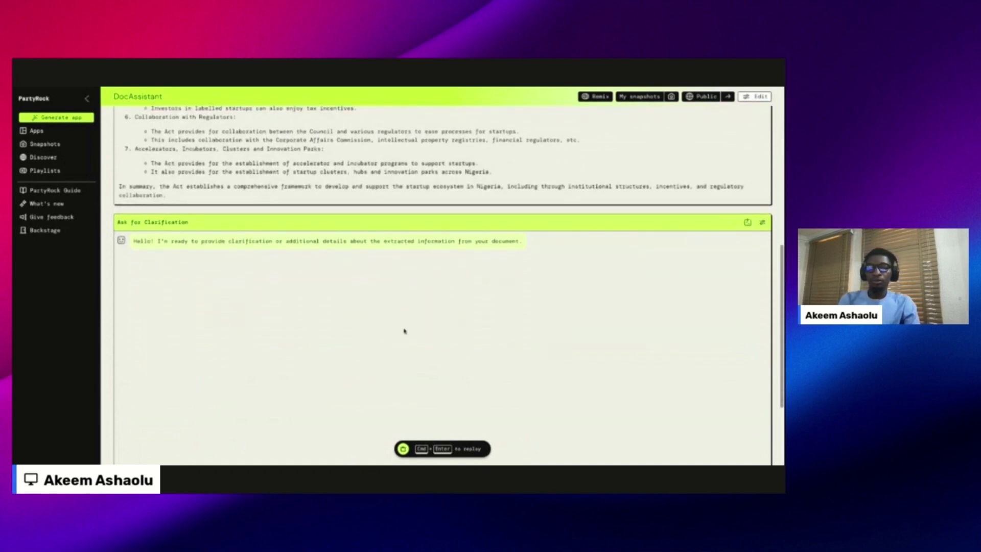
pyautogui.scroll(-1, 396, 324)
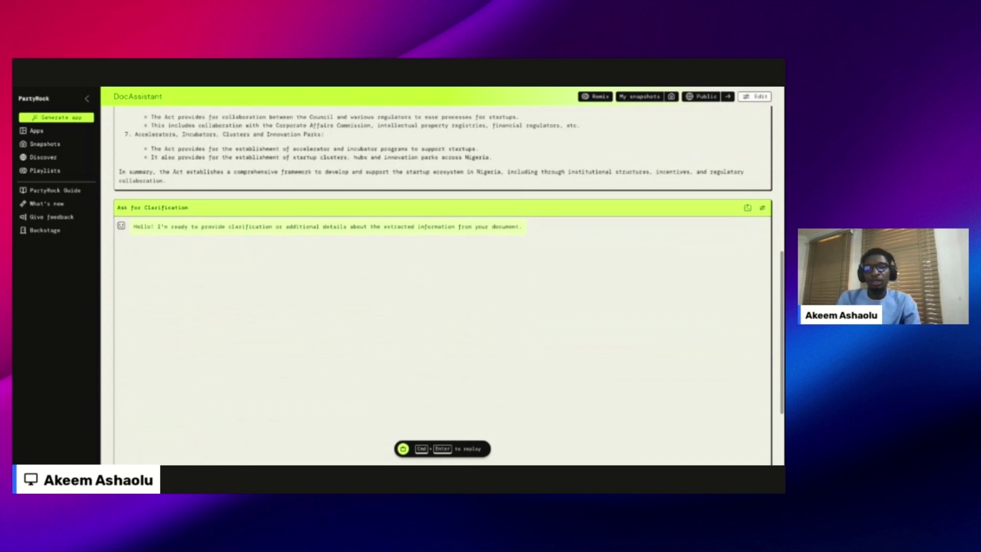
pyautogui.scroll(-4, 417, 317)
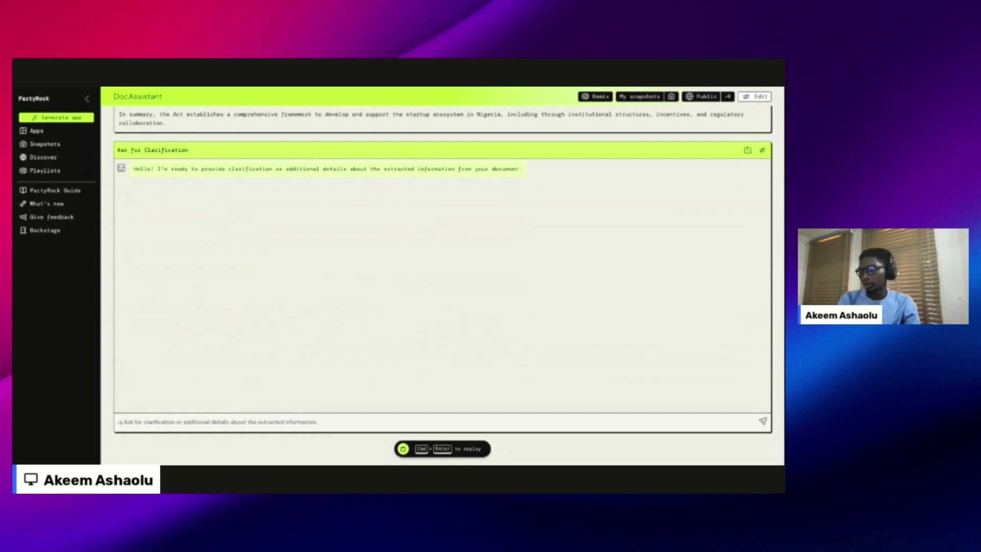
pyautogui.click(279, 424)
pyautogui.write('I want to develop a startup company in Nigeria, how do I get started')
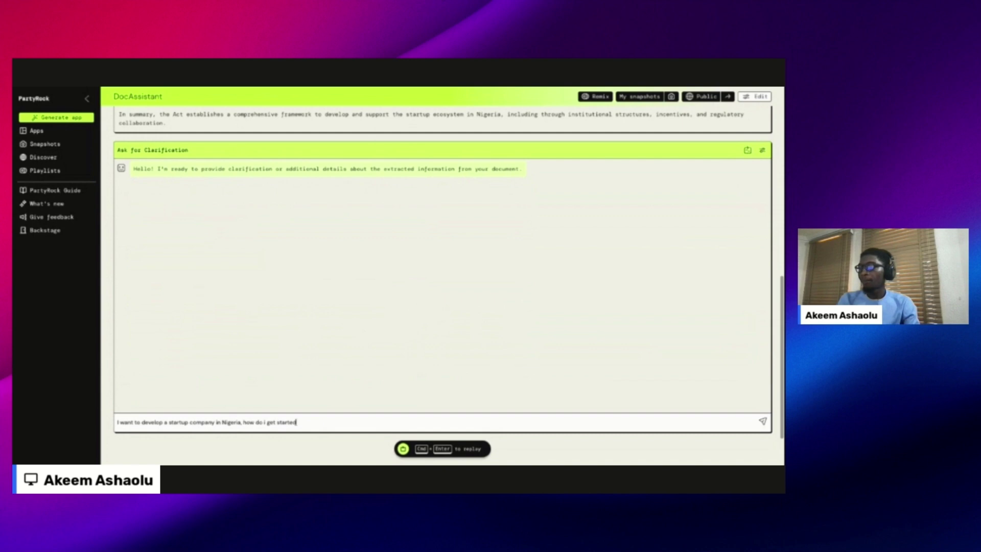
pyautogui.press('super+Return')
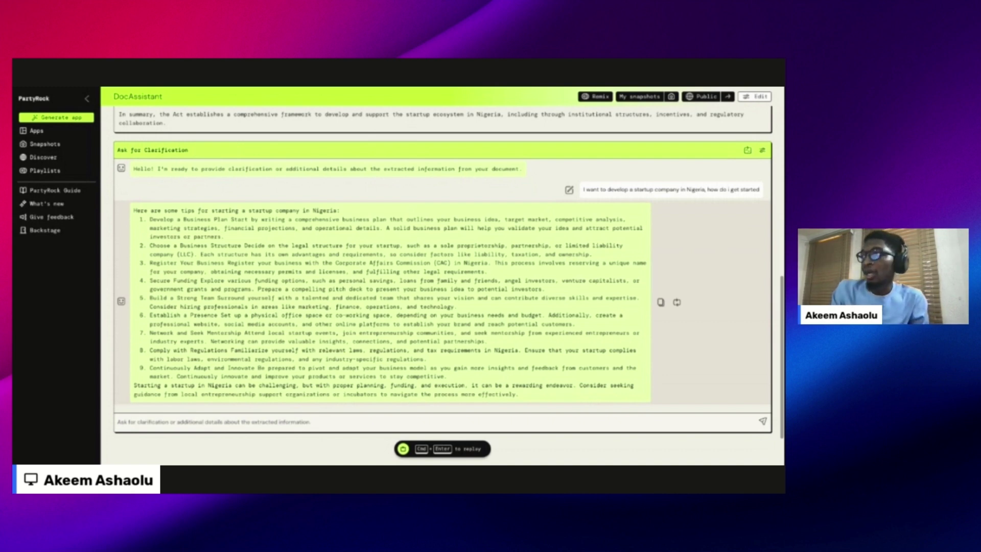
# Review the chat's startup tips and ask the follow-up question "What documents are required?"
pyautogui.scroll(2, 442, 281)
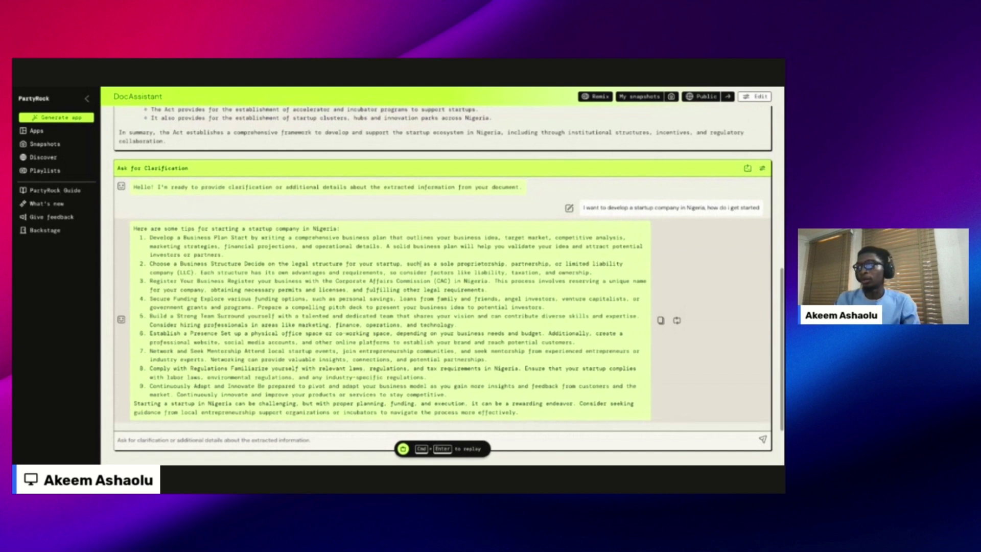
pyautogui.scroll(-1, 421, 263)
pyautogui.scroll(-1, 421, 264)
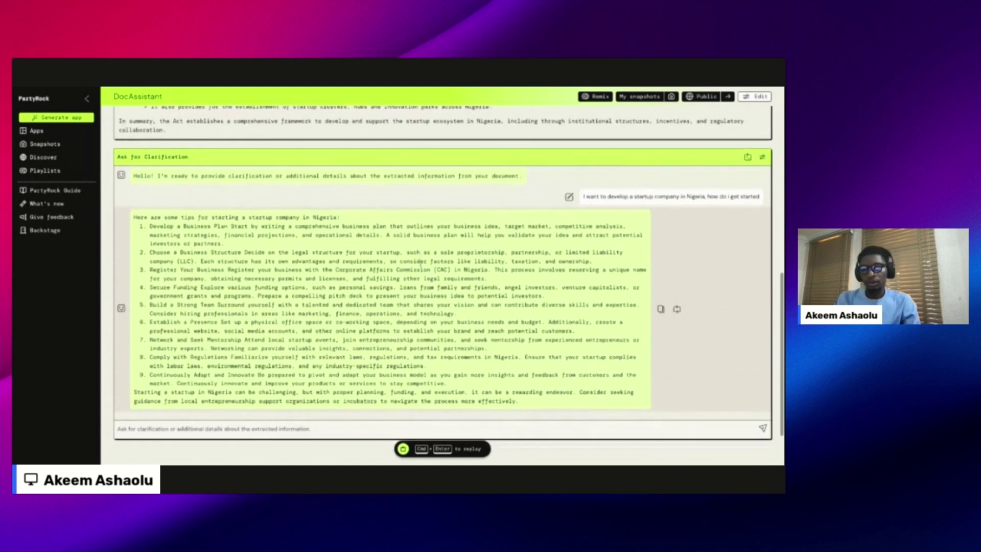
pyautogui.scroll(-5, 420, 263)
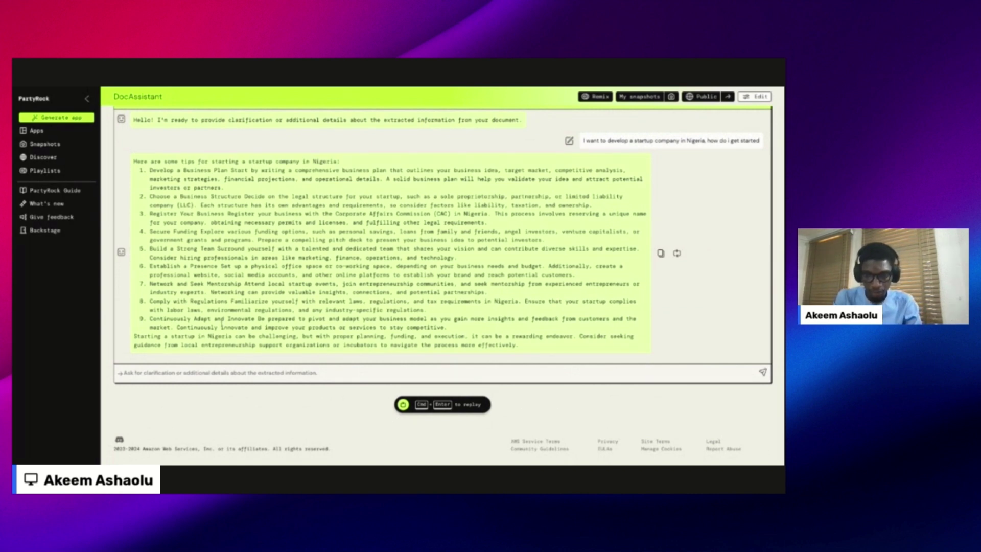
pyautogui.click(423, 374)
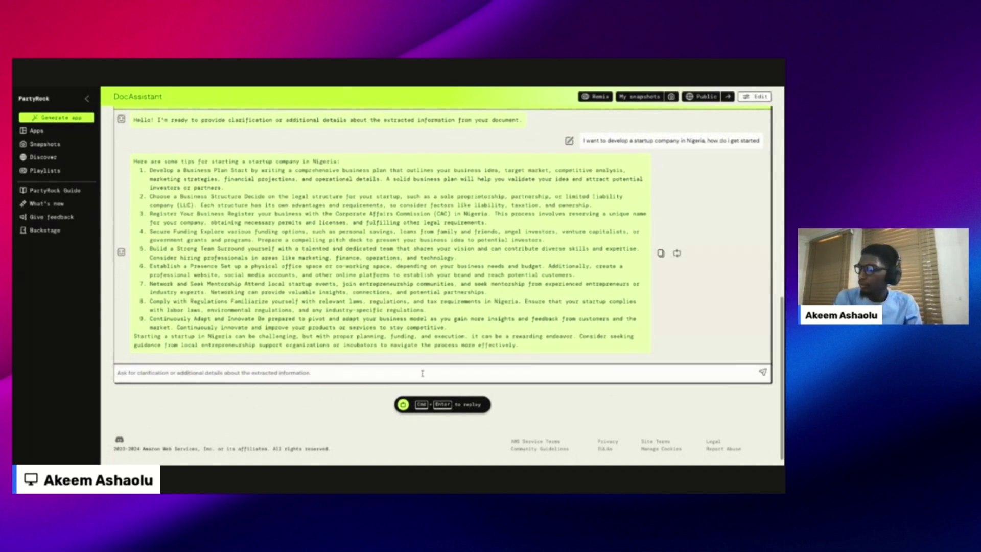
pyautogui.write('What documents are required?')
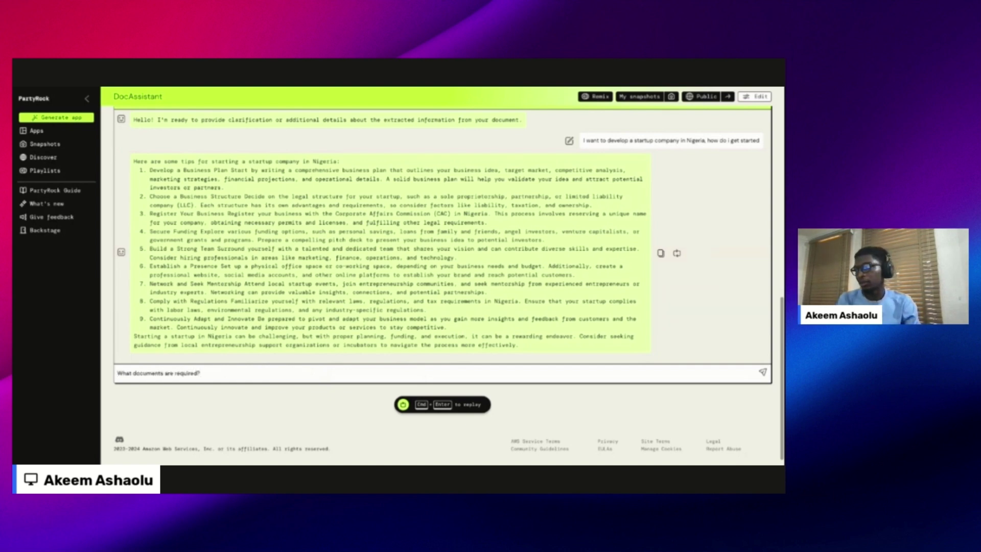
pyautogui.press('Return')
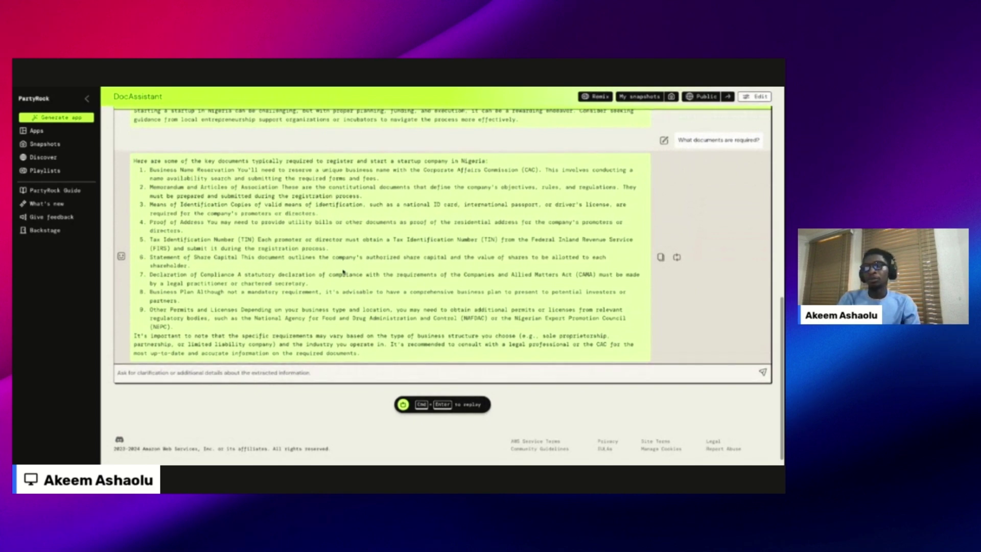
# Review both clarification chat answers and look back at the extracted summary of the document
pyautogui.scroll(3, 343, 272)
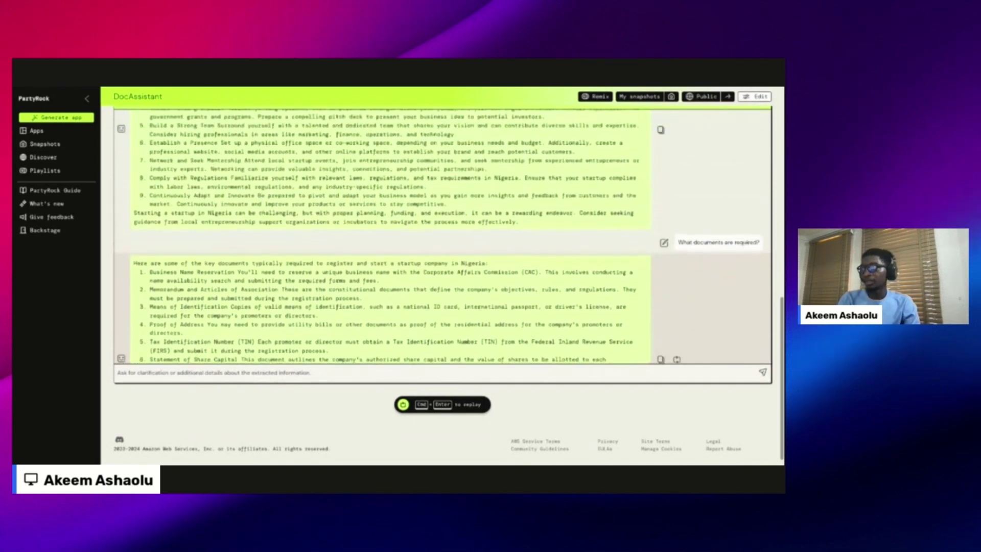
pyautogui.scroll(5, 347, 255)
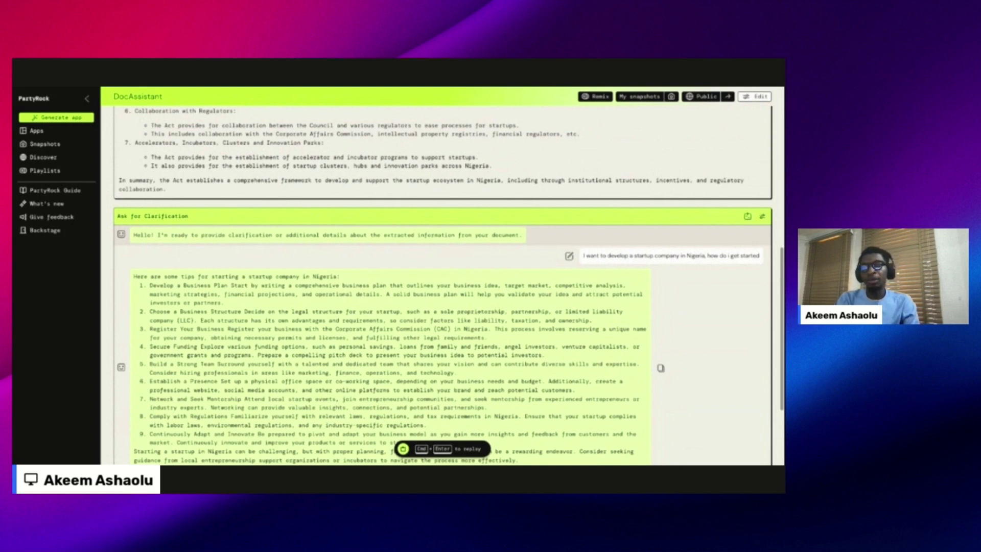
pyautogui.scroll(-1, 423, 262)
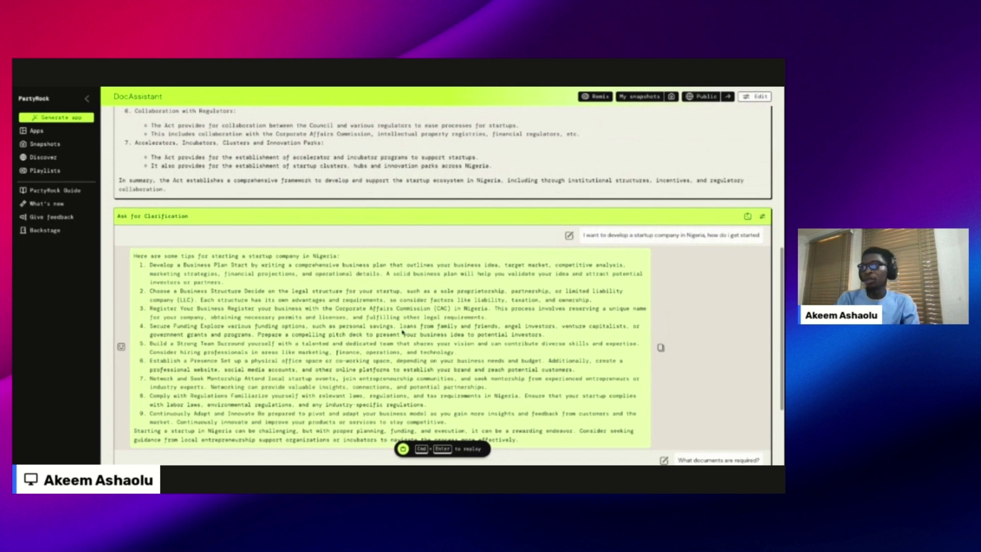
pyautogui.scroll(1, 557, 258)
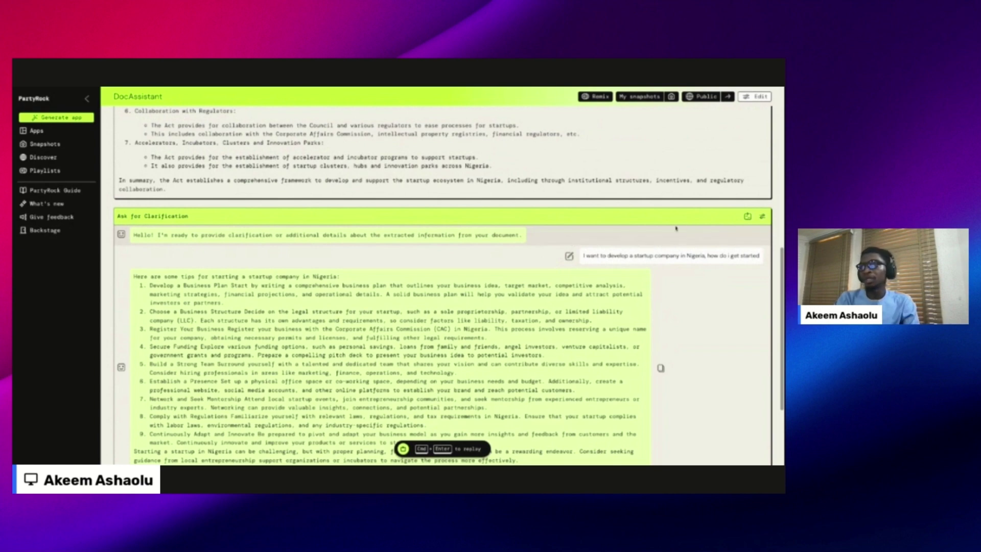
pyautogui.scroll(5, 676, 228)
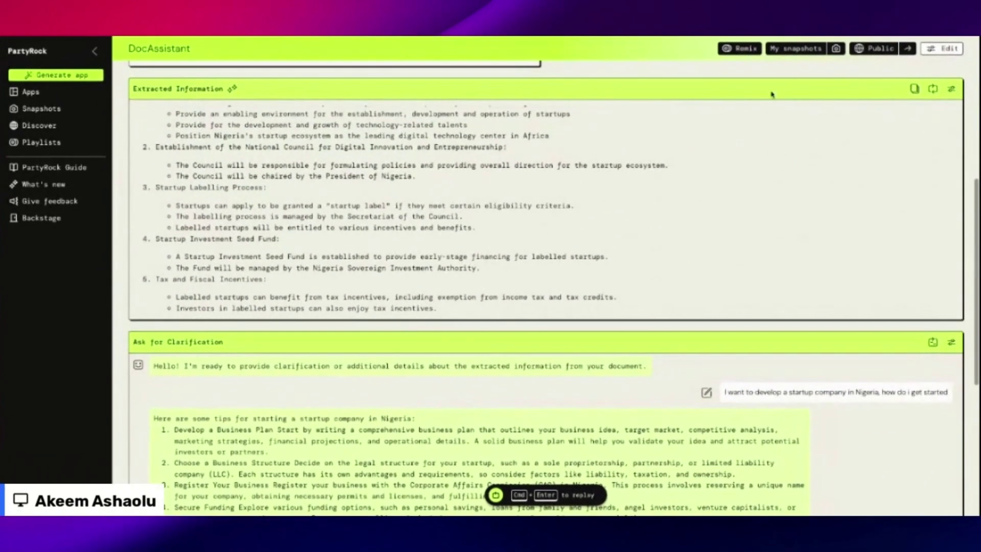
# Review the available models for the Extracted Information widget, set its model to Jurassic-2 Ultra and save the widget
pyautogui.scroll(5, 772, 94)
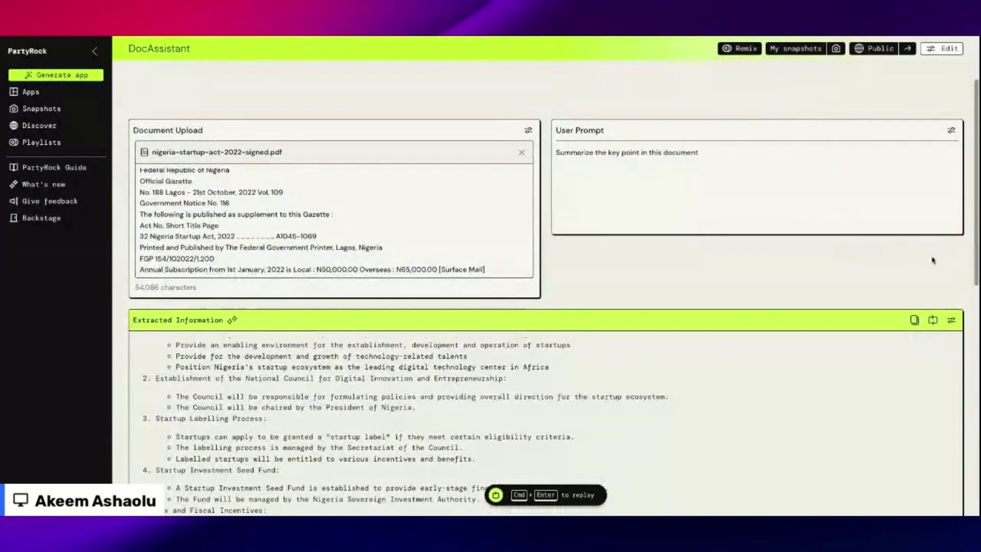
pyautogui.click(952, 321)
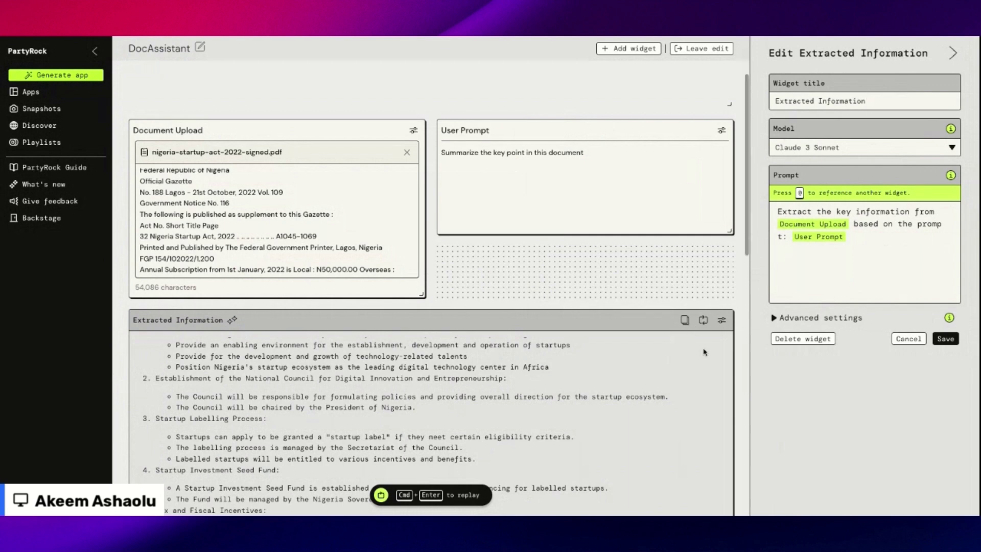
pyautogui.click(951, 147)
pyautogui.scroll(-1, 908, 223)
pyautogui.scroll(-2, 907, 225)
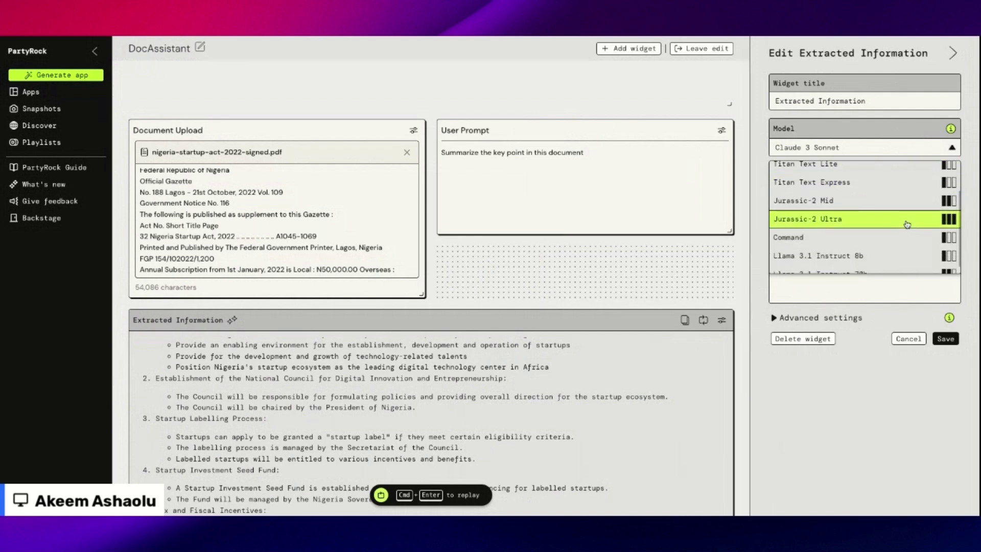
pyautogui.scroll(3, 887, 225)
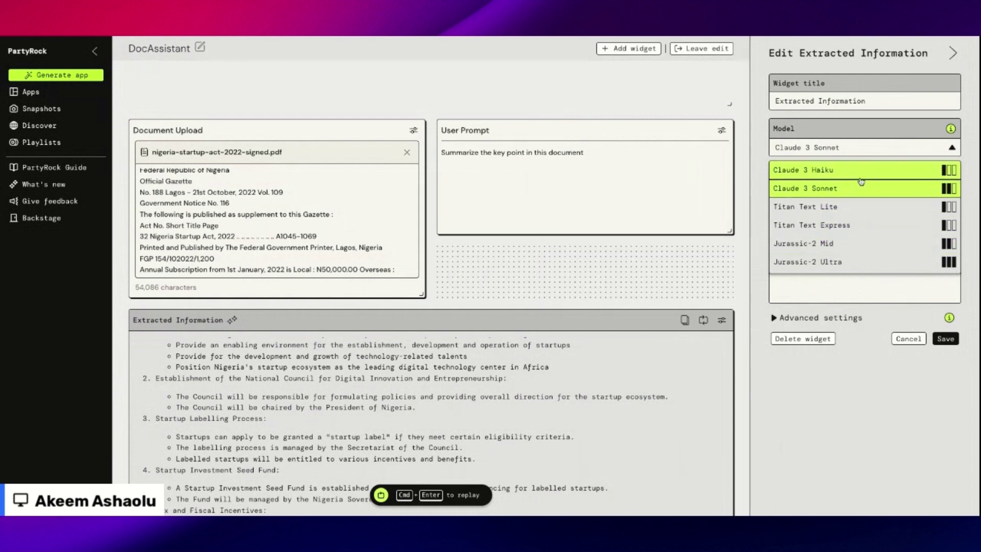
pyautogui.scroll(-2, 858, 244)
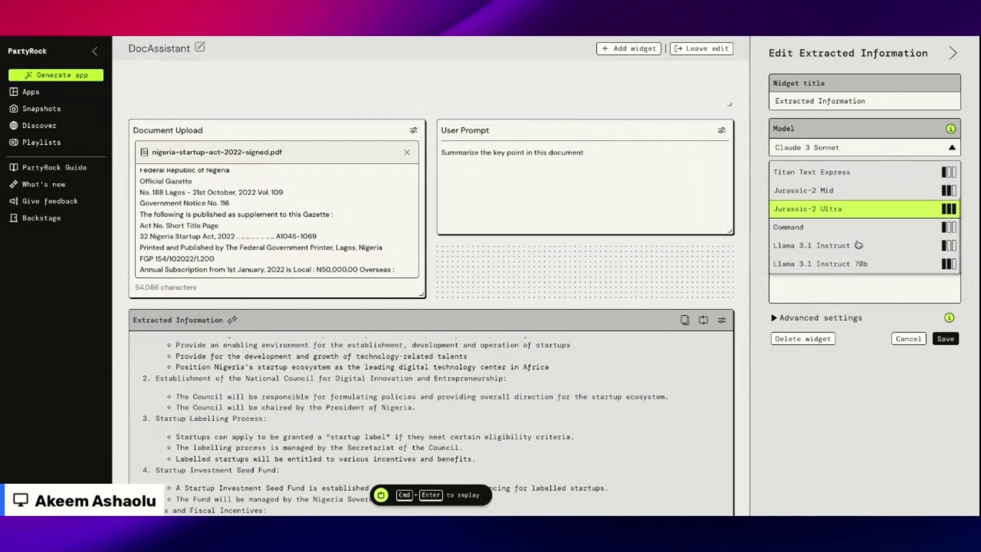
pyautogui.scroll(3, 855, 210)
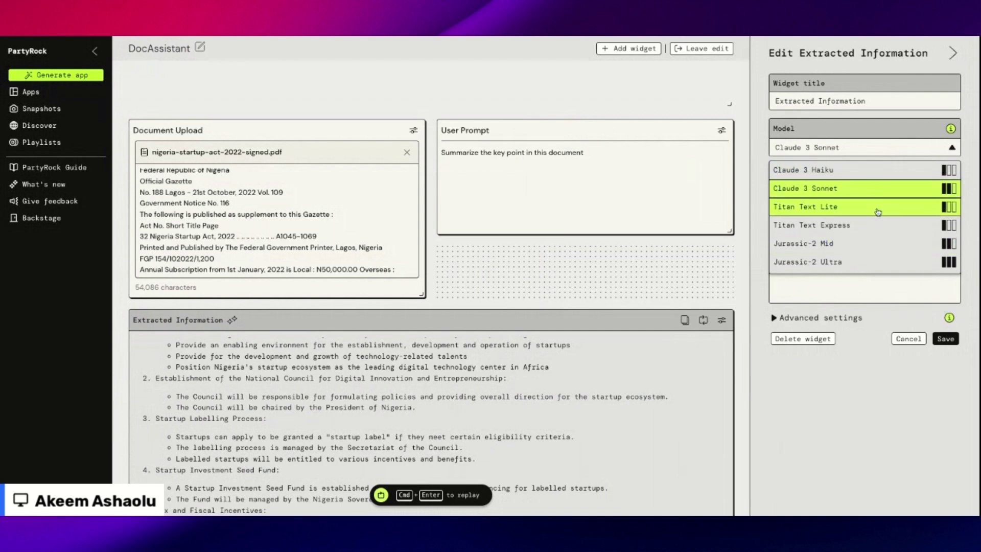
pyautogui.click(865, 262)
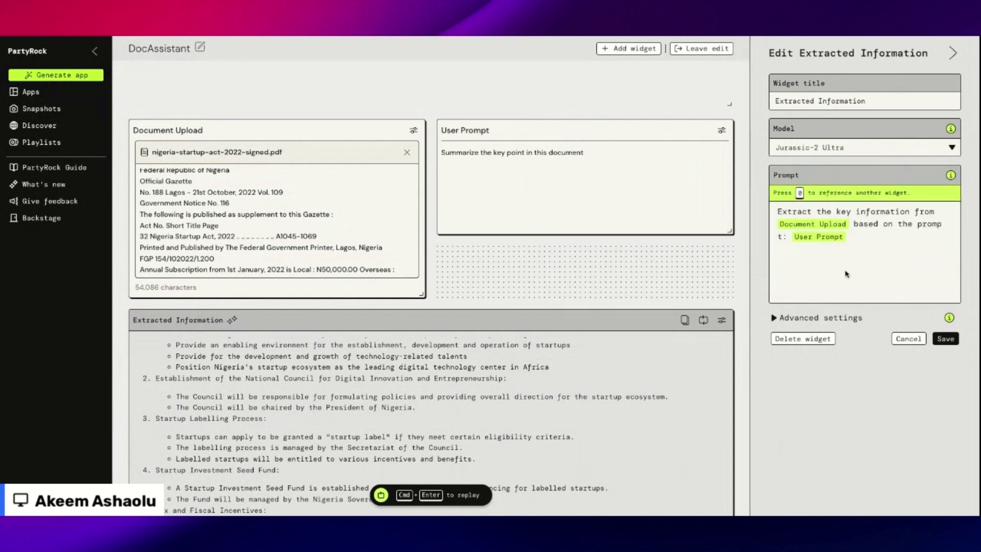
pyautogui.scroll(1, 796, 245)
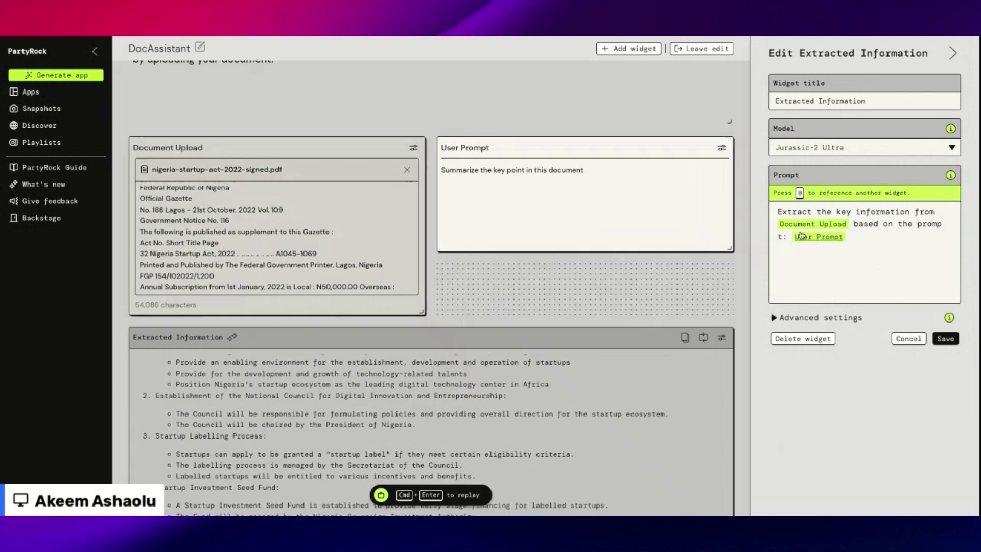
pyautogui.scroll(1, 796, 216)
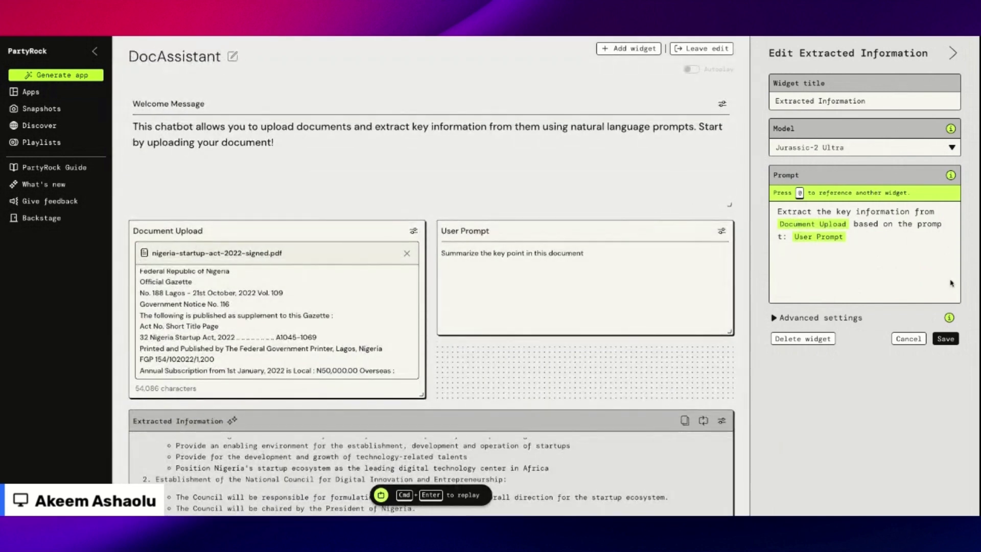
pyautogui.click(945, 338)
# Regenerate the Extracted Information output with the saved model and read through the new summary to its closing paragraph
pyautogui.scroll(-2, 443, 342)
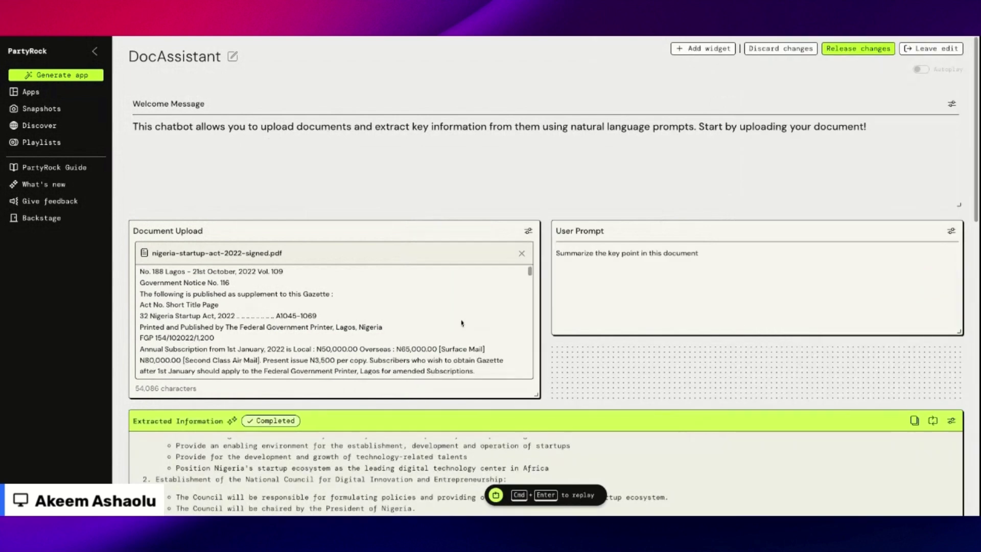
pyautogui.scroll(-1, 617, 350)
pyautogui.scroll(-1, 616, 351)
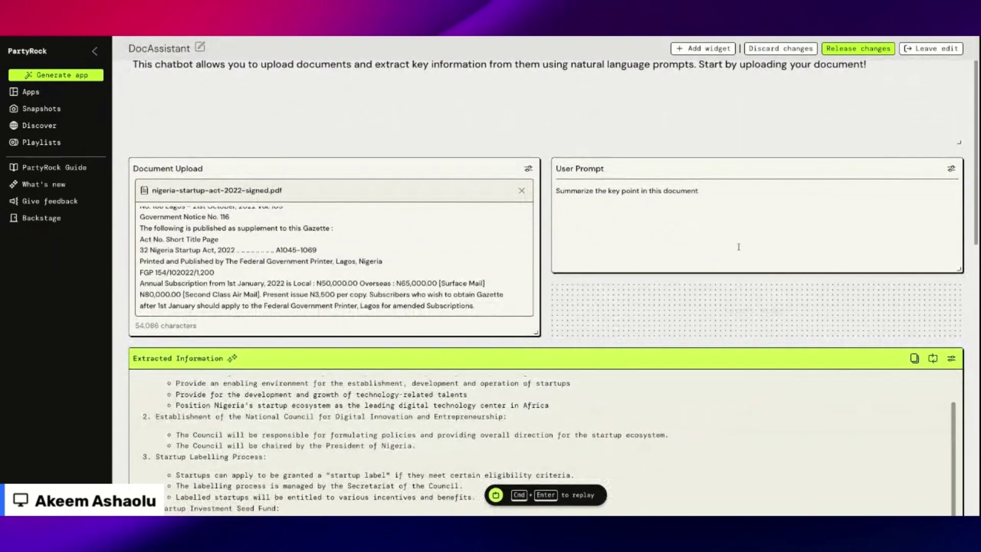
pyautogui.click(933, 359)
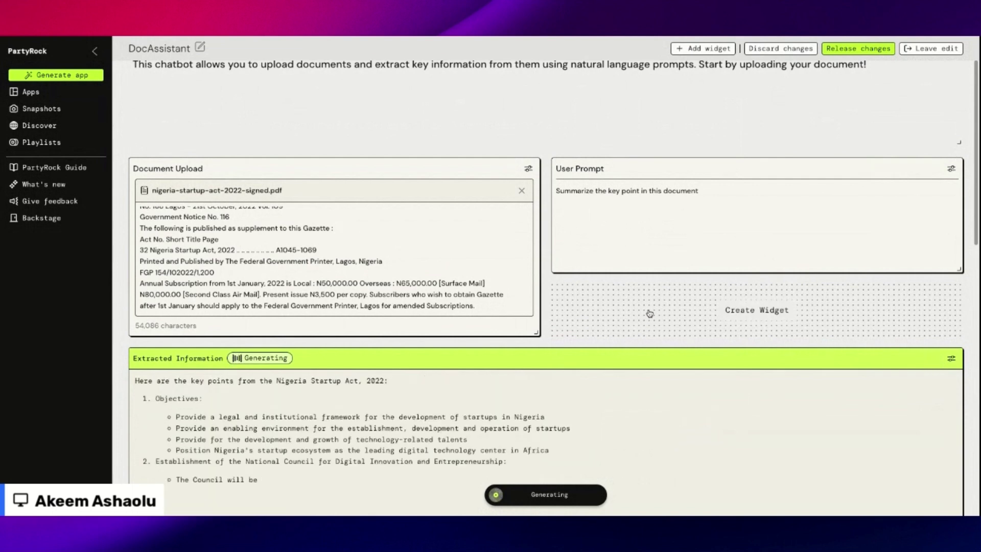
pyautogui.scroll(-3, 602, 321)
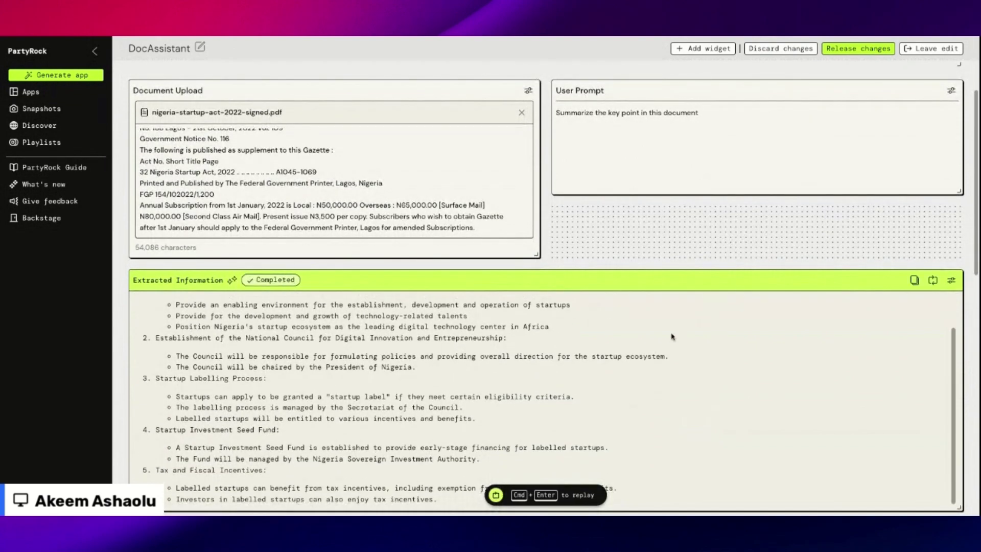
pyautogui.scroll(-1, 646, 357)
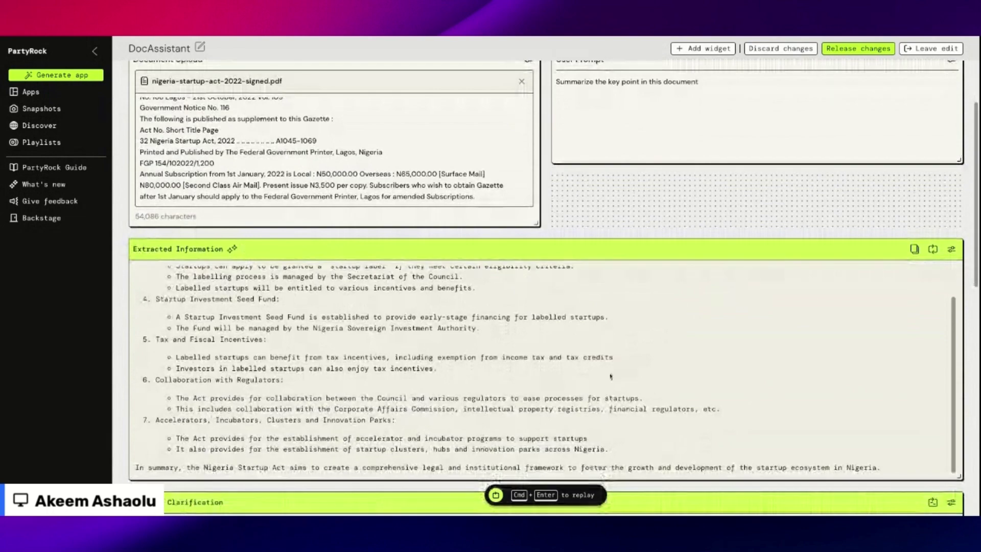
# Reopen the Extracted Information widget's settings and check which model is selected in the list of models
pyautogui.click(951, 248)
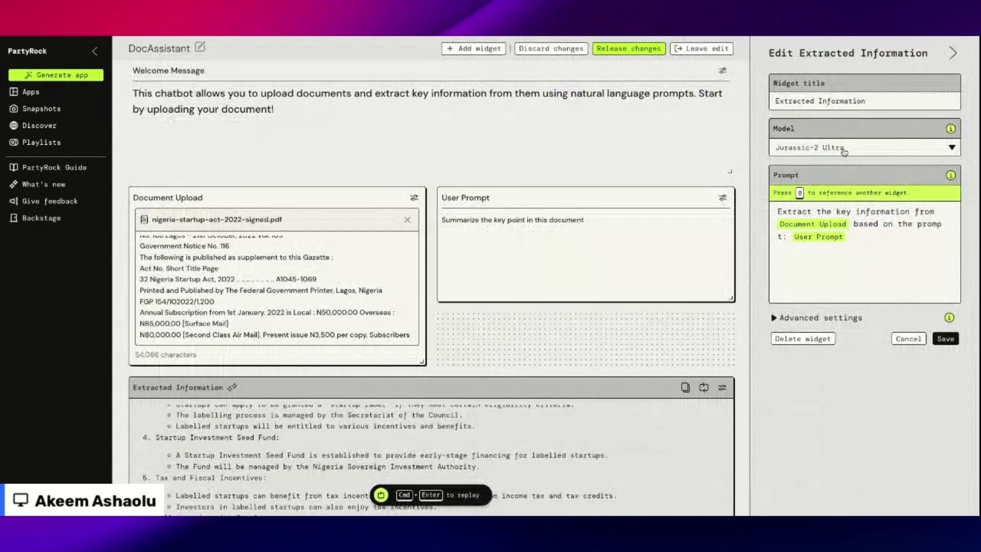
pyautogui.click(845, 151)
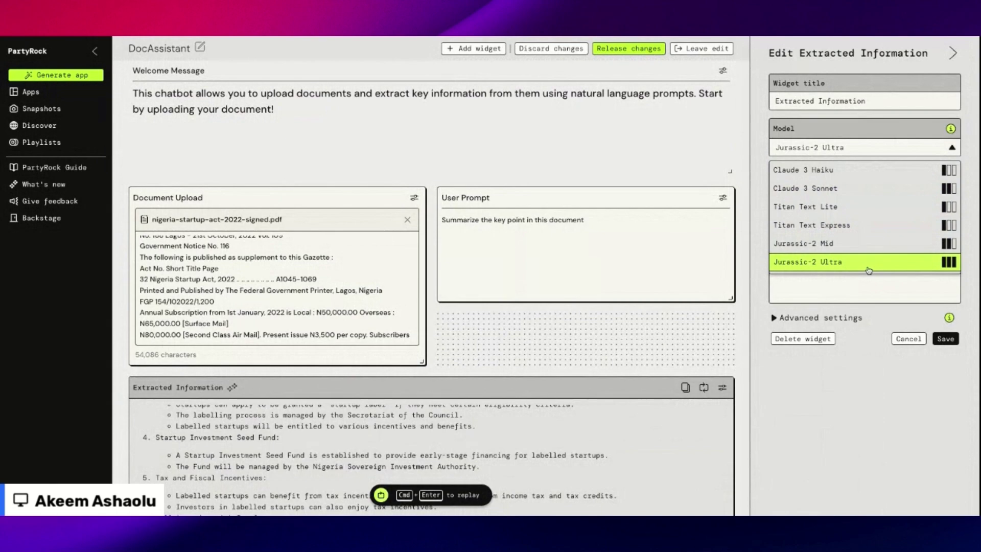
pyautogui.click(897, 147)
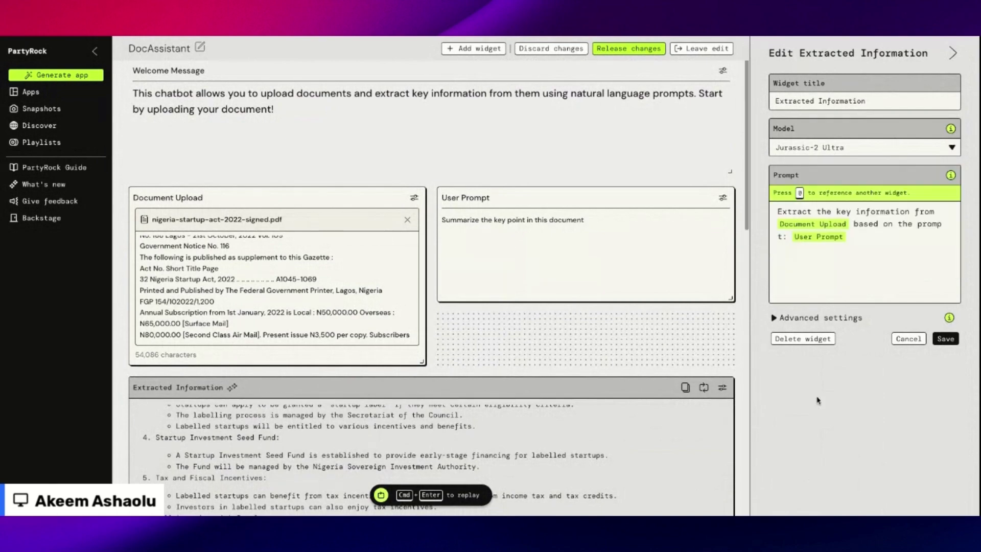
# Review the Ask for Clarification conversation, from the startup tips through the answer about required documents
pyautogui.scroll(-10, 717, 409)
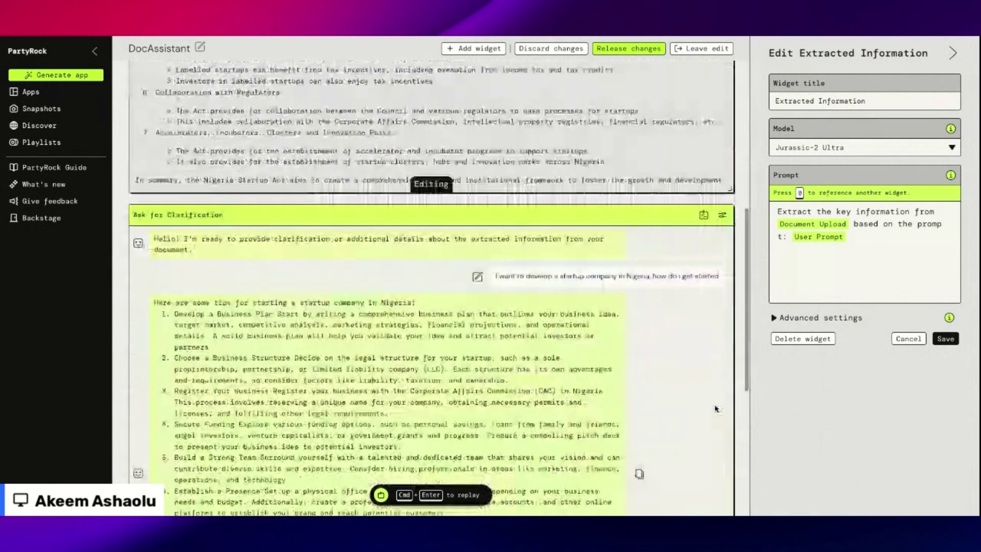
pyautogui.scroll(-2, 716, 408)
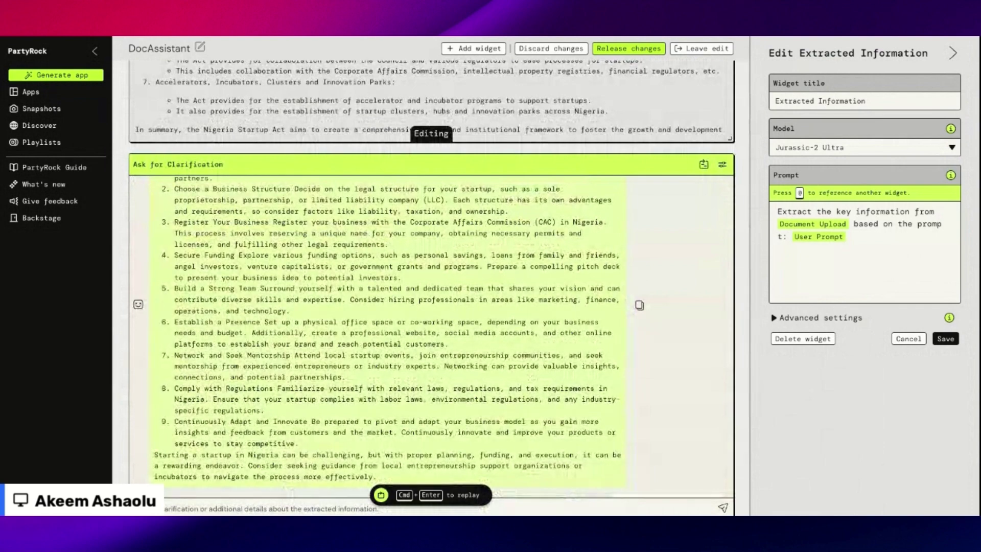
pyautogui.scroll(-1, 431, 336)
pyautogui.scroll(-2, 431, 336)
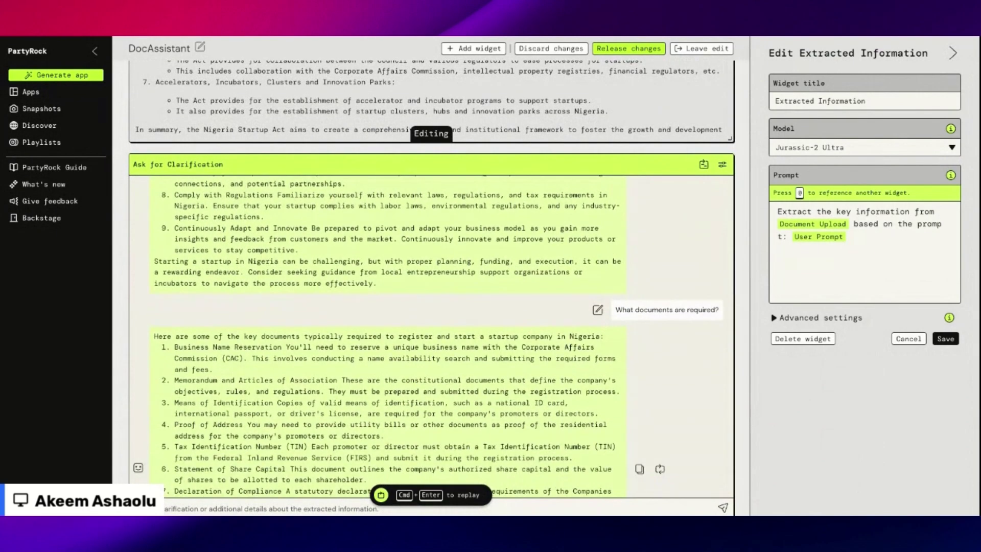
pyautogui.scroll(-5, 431, 336)
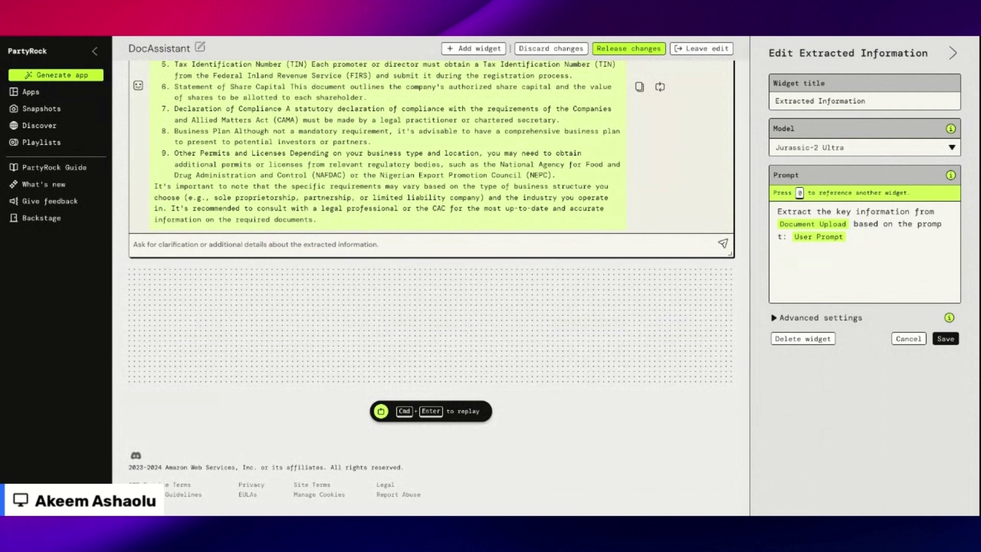
pyautogui.scroll(1, 432, 255)
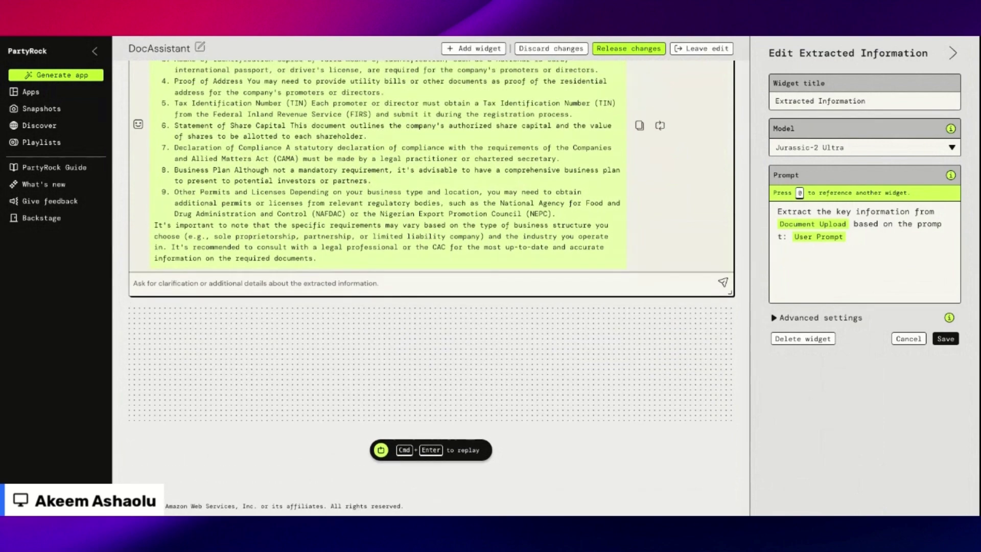
pyautogui.scroll(5, 432, 205)
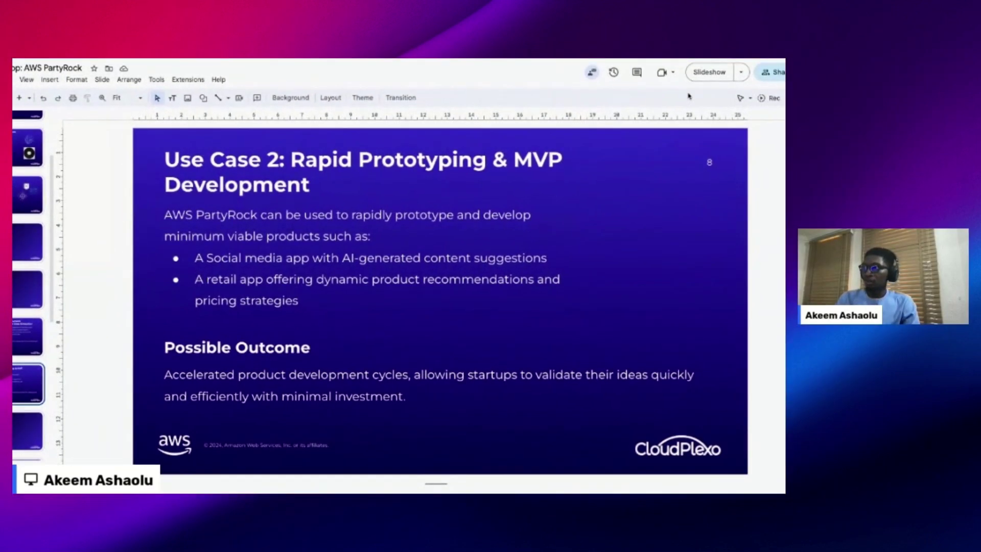
# Switch to the AWS PartyRock presentation in Google Slides and start the slideshow at "Use Case 2: Rapid Prototyping & MVP Development"
pyautogui.click(709, 72)
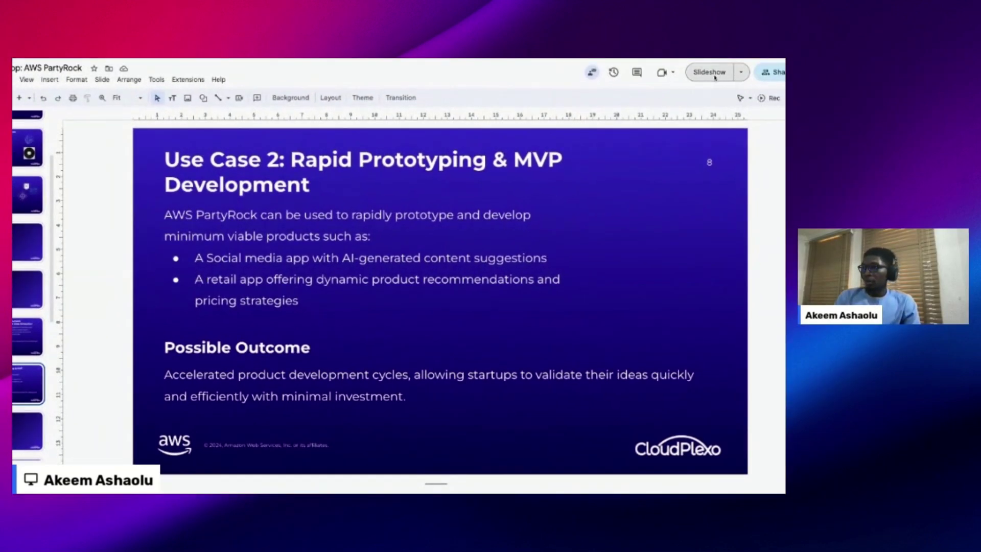